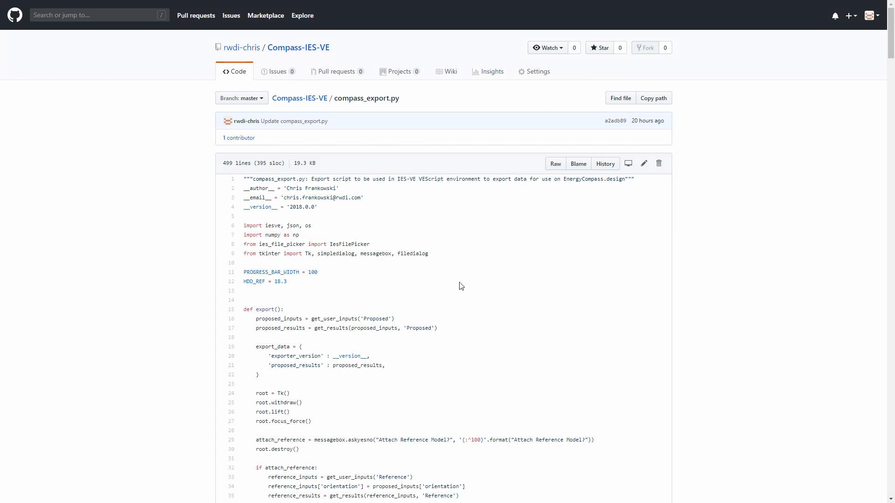
Open the raw version of compass_export.py and save it to the computer as a Python file.
{"action": "left_click", "coordinate": [559, 167]}
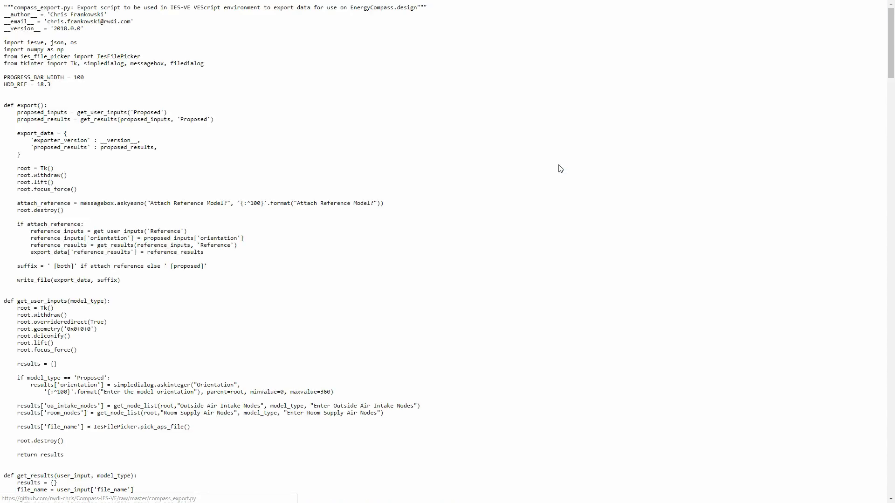
{"action": "right_click", "coordinate": [457, 199]}
{"action": "left_click", "coordinate": [492, 266]}
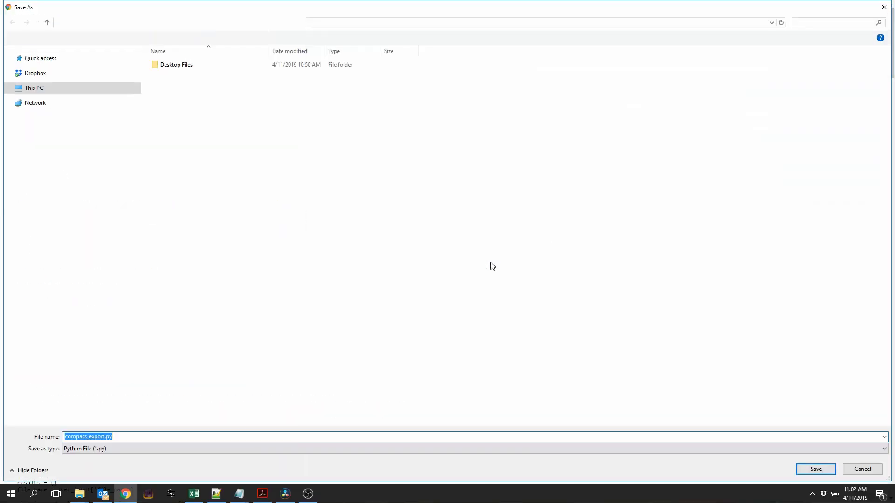
{"action": "left_click", "coordinate": [811, 470]}
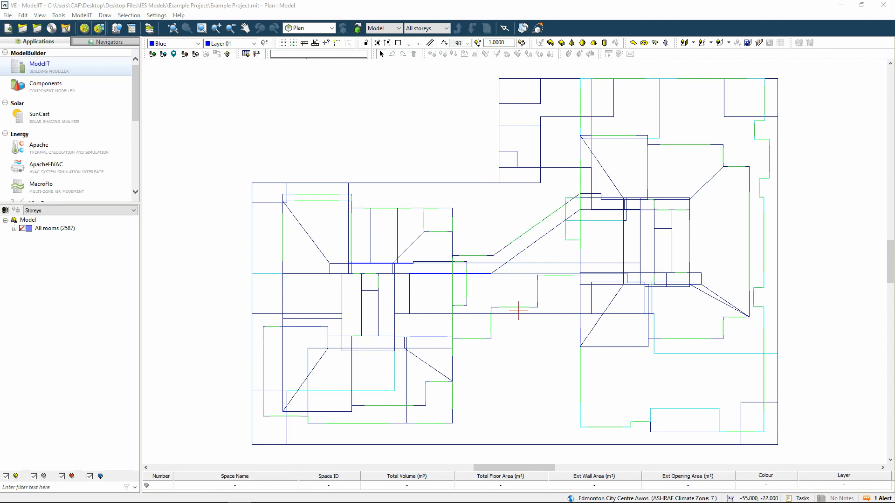
Look up the model's site rotation and record 60 as the Orientation in the Example Project Nodes.txt notes, leaving the rotation unchanged.
{"action": "left_click_drag", "start_coordinate": [0, 50], "coordinate": [164, 66]}
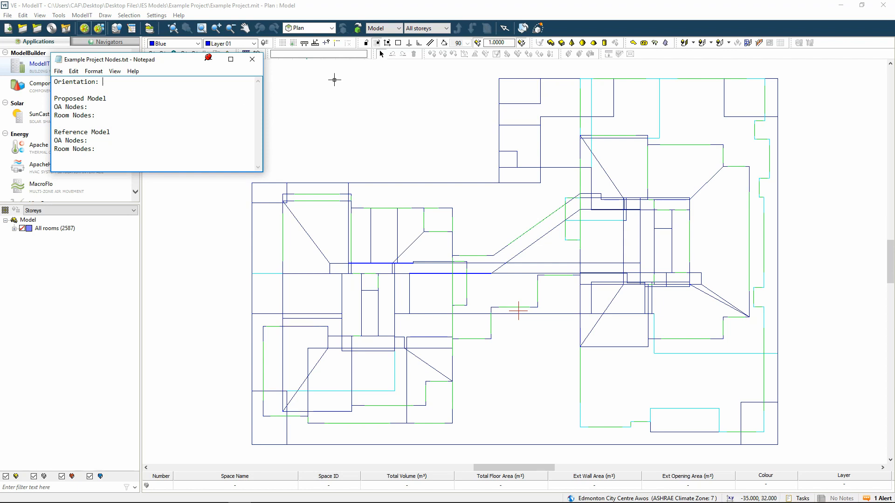
{"action": "left_click", "coordinate": [497, 28]}
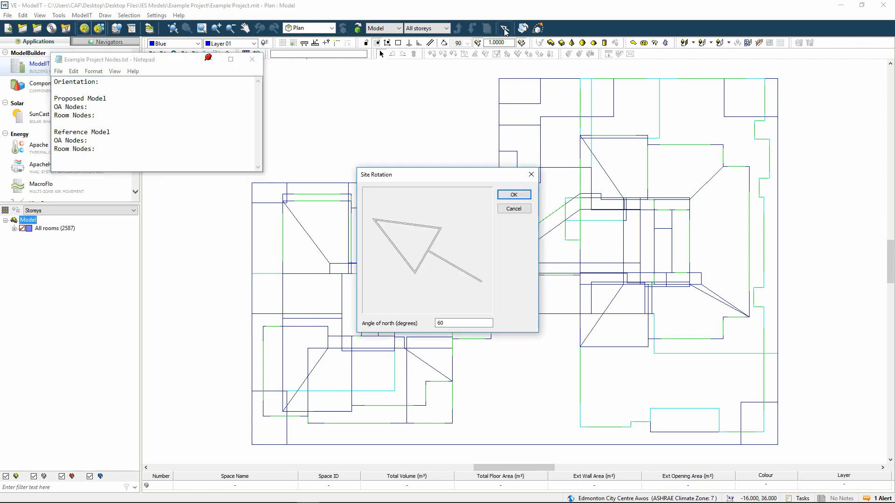
{"action": "left_click", "coordinate": [161, 81]}
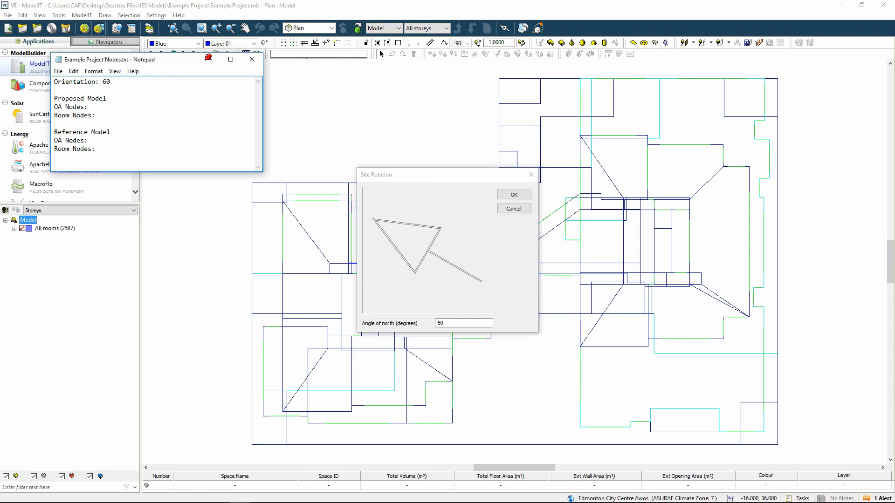
{"action": "left_click", "coordinate": [524, 208]}
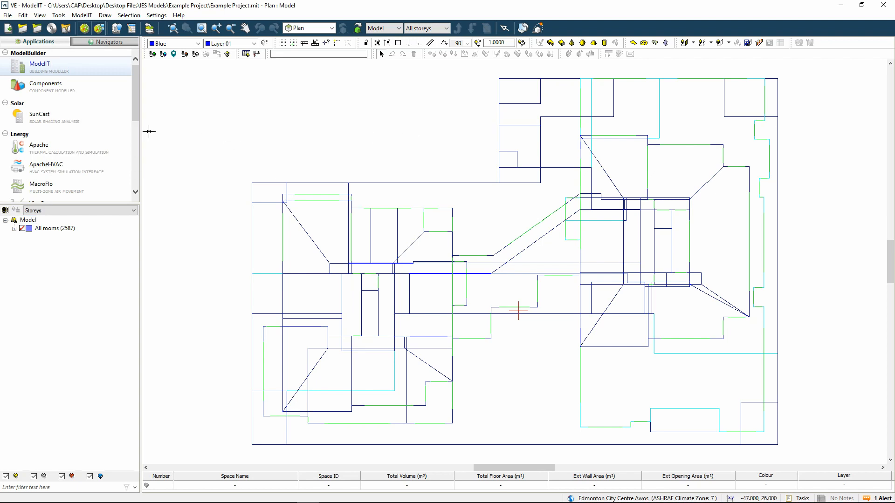
Open VistaPro, load the p_Example Project.aps results and display the HVAC network for Proposed.asp.
{"action": "scroll", "coordinate": [51, 140], "scroll_direction": "down", "scroll_amount": 3}
{"action": "left_click", "coordinate": [86, 85]}
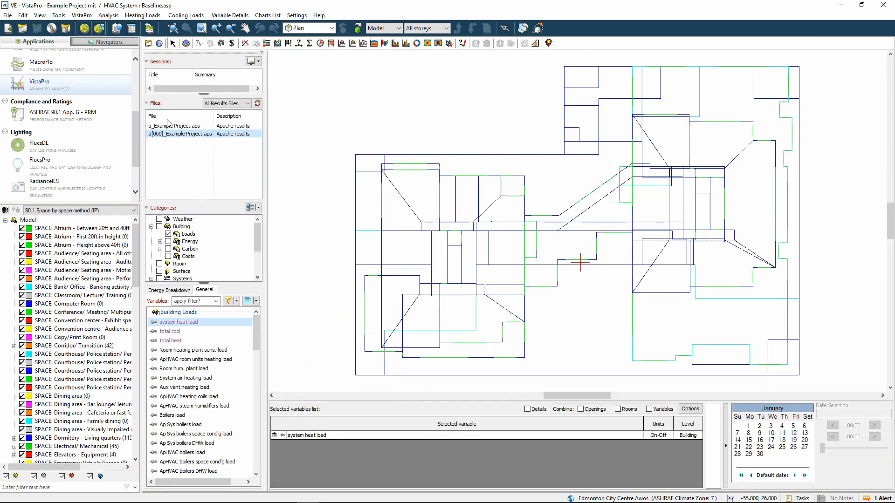
{"action": "left_click", "coordinate": [181, 127]}
{"action": "left_click", "coordinate": [182, 126]}
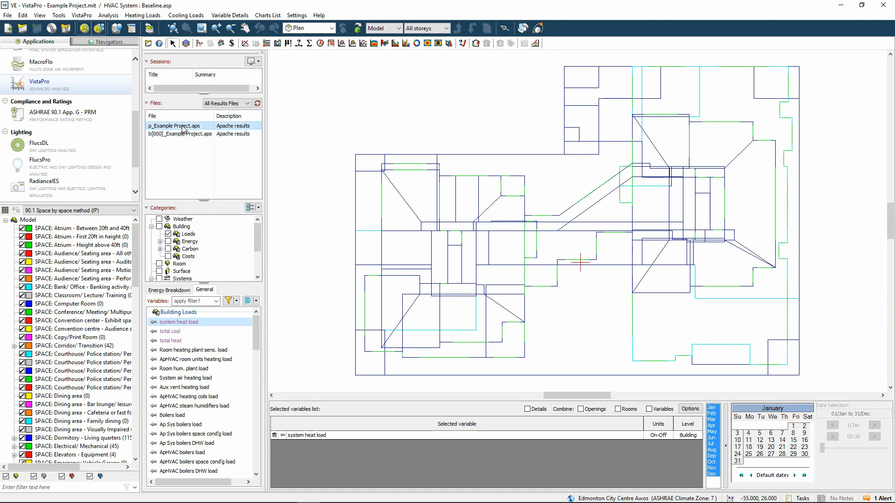
{"action": "left_click", "coordinate": [64, 211]}
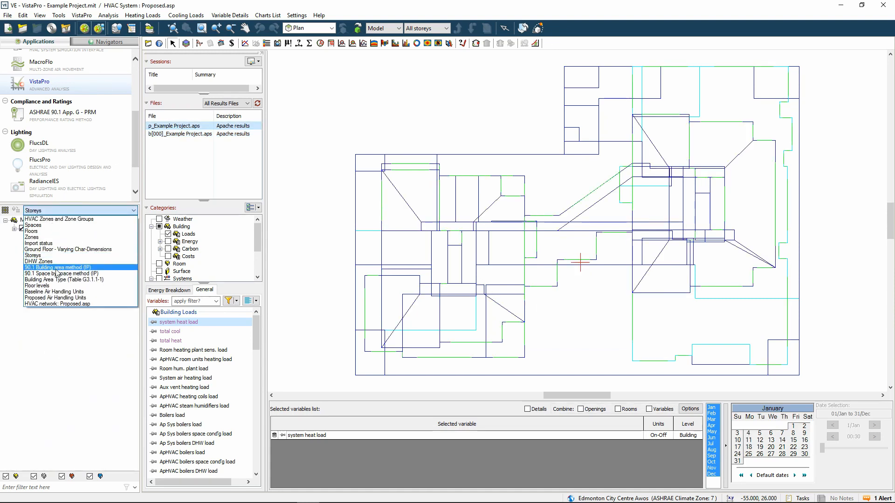
{"action": "left_click", "coordinate": [72, 304]}
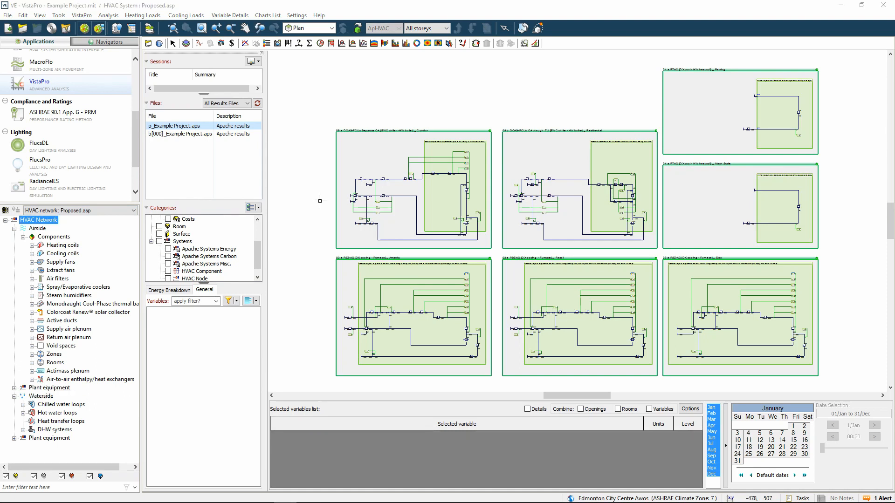
Identify the Corridor DOAS system's outside-air intake nodes and record 132 and 320 under the Proposed Model's OA Nodes in the Notepad notes.
{"action": "scroll", "coordinate": [320, 201], "scroll_direction": "up", "scroll_amount": 5}
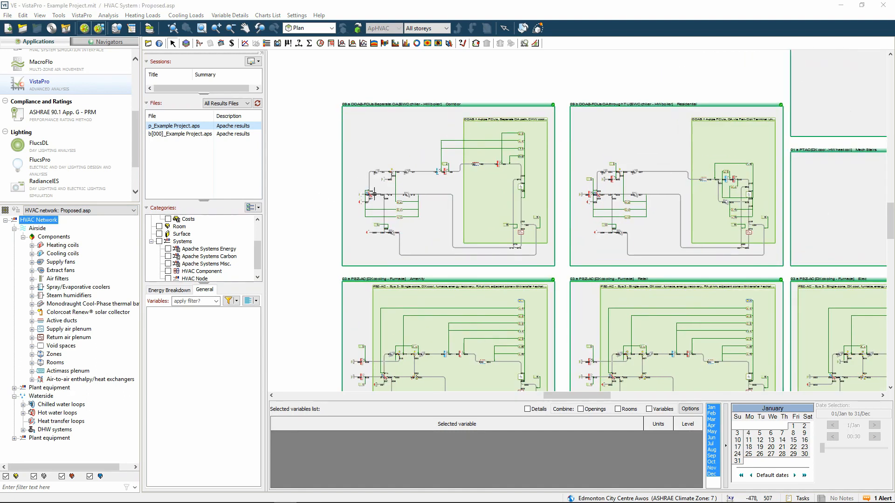
{"action": "scroll", "coordinate": [390, 179], "scroll_direction": "up", "scroll_amount": 2}
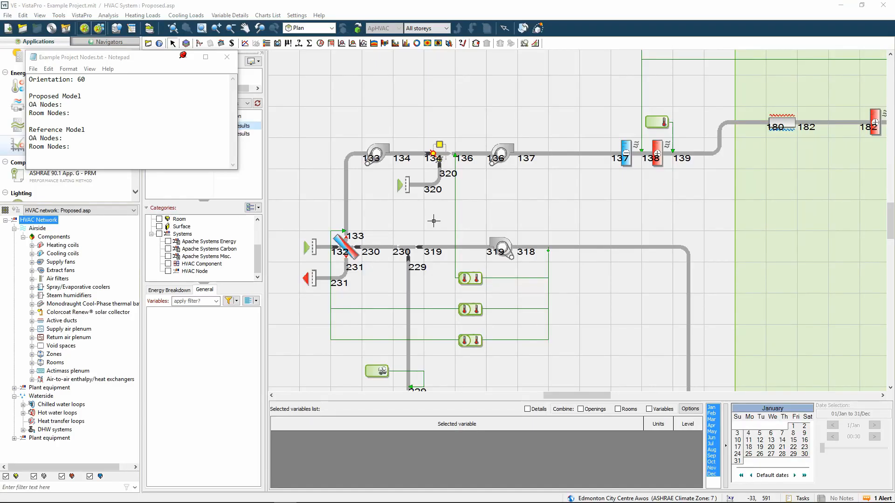
{"action": "left_click", "coordinate": [328, 247]}
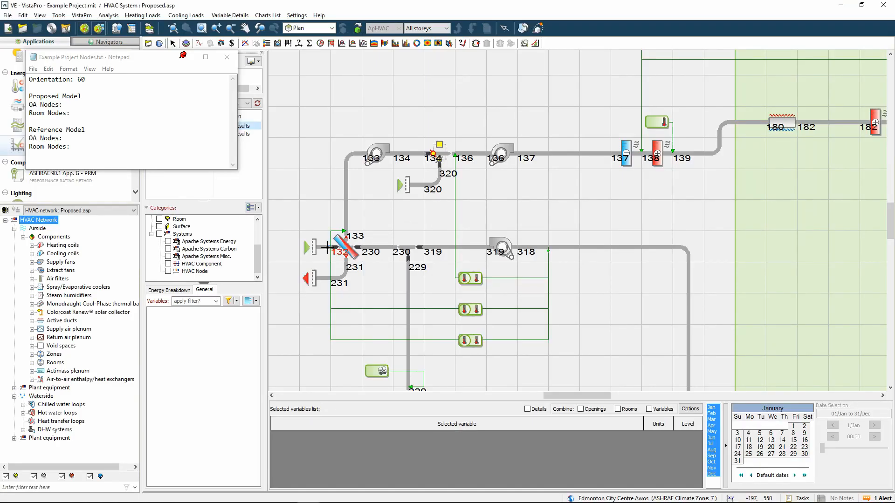
{"action": "left_click", "coordinate": [422, 186]}
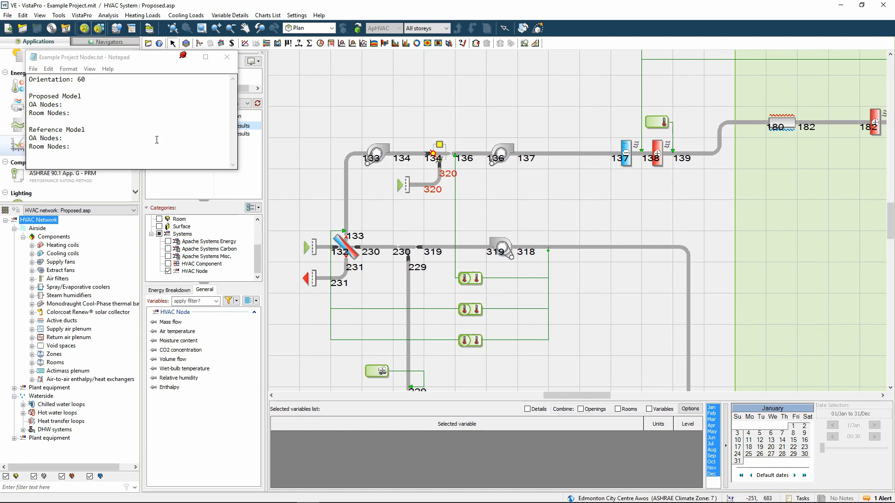
{"action": "left_click", "coordinate": [101, 107]}
{"action": "type", "text": "132"}
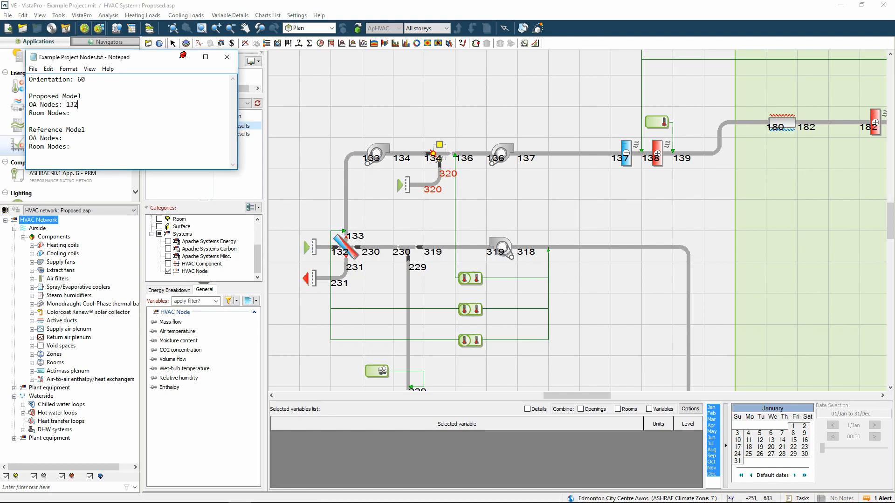
{"action": "type", "text": ", 320,"}
{"action": "left_click", "coordinate": [475, 5]}
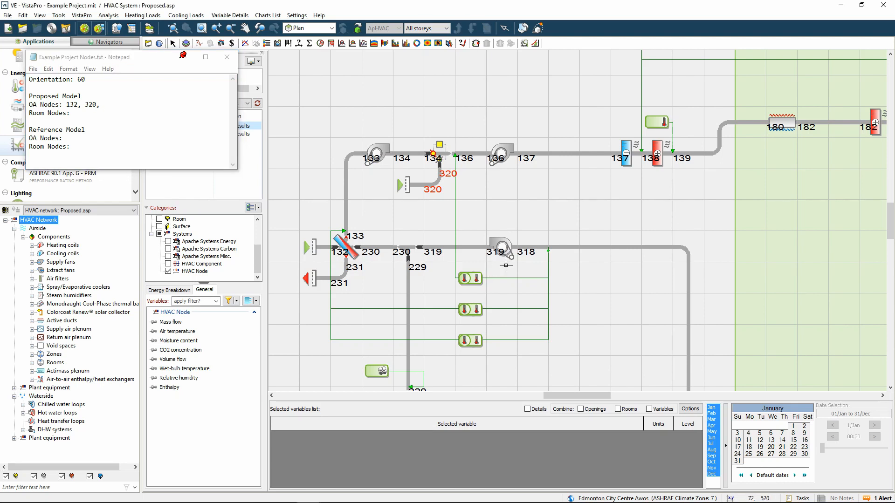
Find the Residential DOAS system's outside-air intake nodes and add 321 and 805 to the Proposed Model's OA Nodes in the notes.
{"action": "scroll", "coordinate": [439, 248], "scroll_direction": "down", "scroll_amount": 3}
{"action": "scroll", "coordinate": [365, 244], "scroll_direction": "down", "scroll_amount": 4}
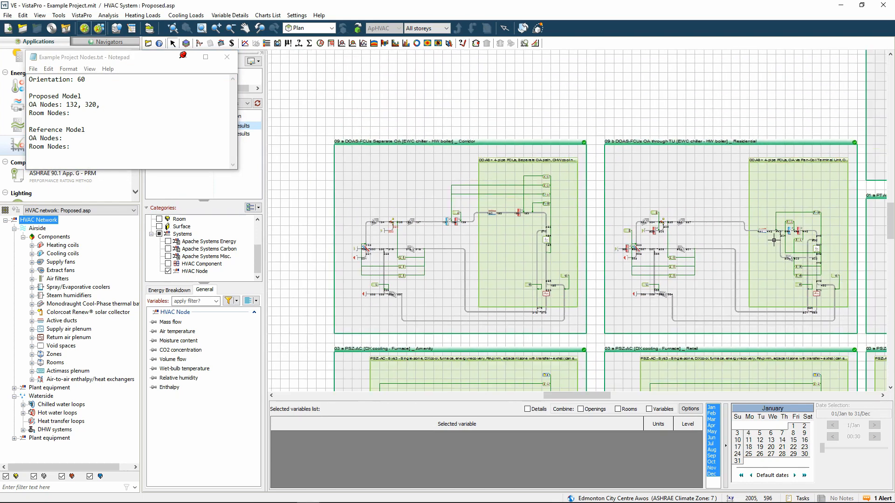
{"action": "scroll", "coordinate": [659, 238], "scroll_direction": "up", "scroll_amount": 3}
{"action": "scroll", "coordinate": [659, 237], "scroll_direction": "up", "scroll_amount": 5}
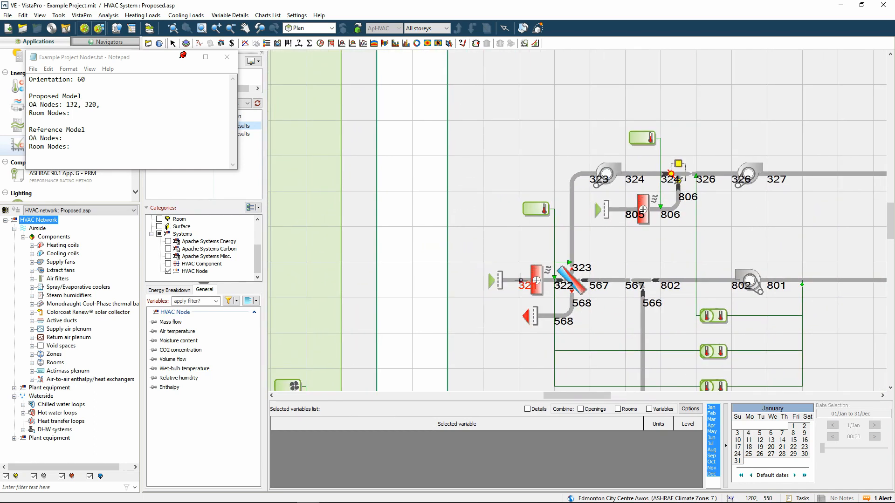
{"action": "left_click", "coordinate": [130, 105]}
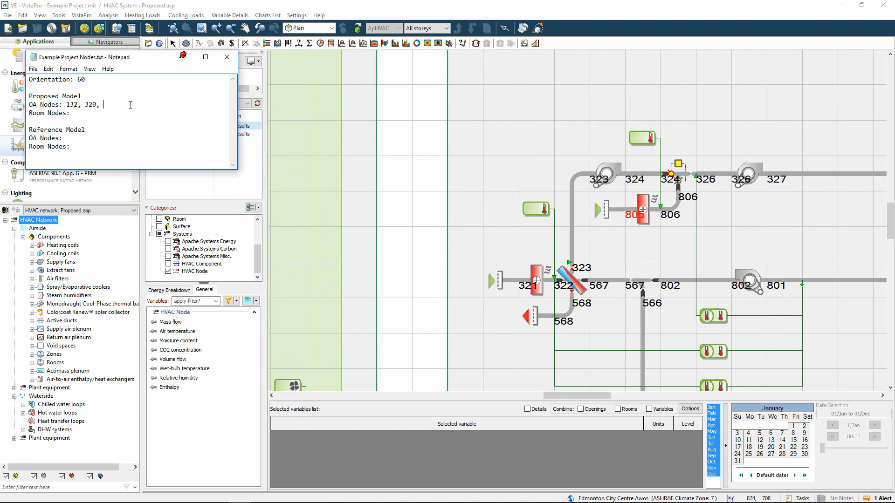
{"action": "type", "text": "321, 805,"}
{"action": "left_click", "coordinate": [464, 5]}
Find the Mech Stairs PTAC system's outside-air intake node and add 1 to the Proposed Model's OA Nodes in the notes.
{"action": "scroll", "coordinate": [396, 216], "scroll_direction": "down", "scroll_amount": 8}
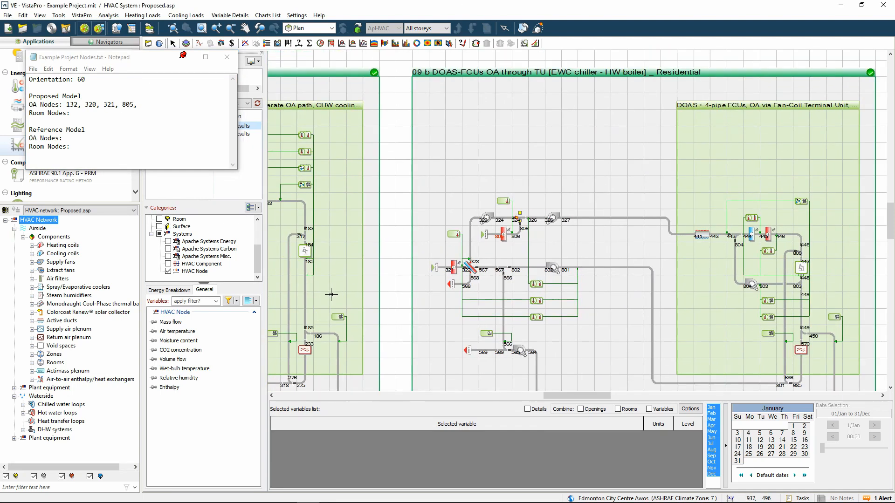
{"action": "scroll", "coordinate": [331, 295], "scroll_direction": "down", "scroll_amount": 5}
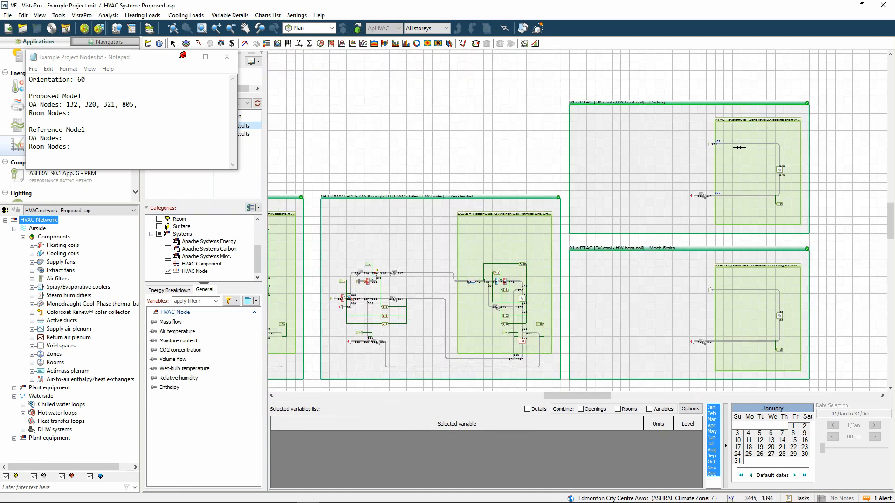
{"action": "scroll", "coordinate": [684, 269], "scroll_direction": "up", "scroll_amount": 10}
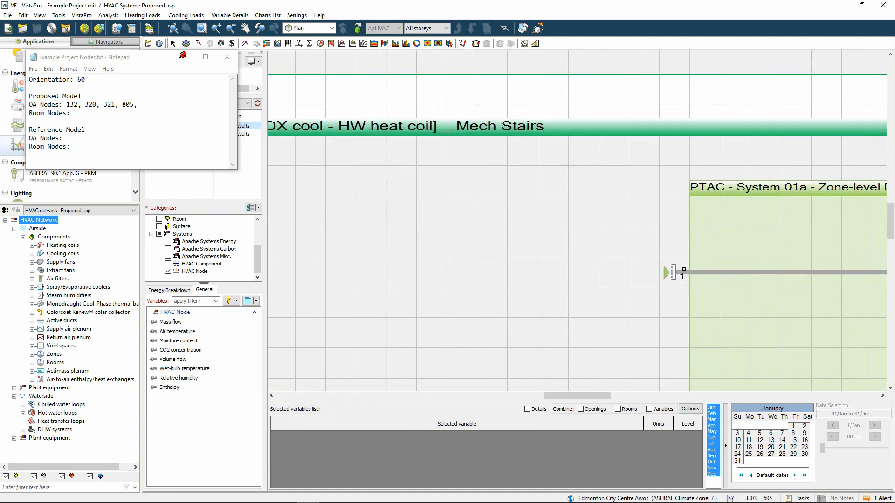
{"action": "left_click", "coordinate": [192, 102]}
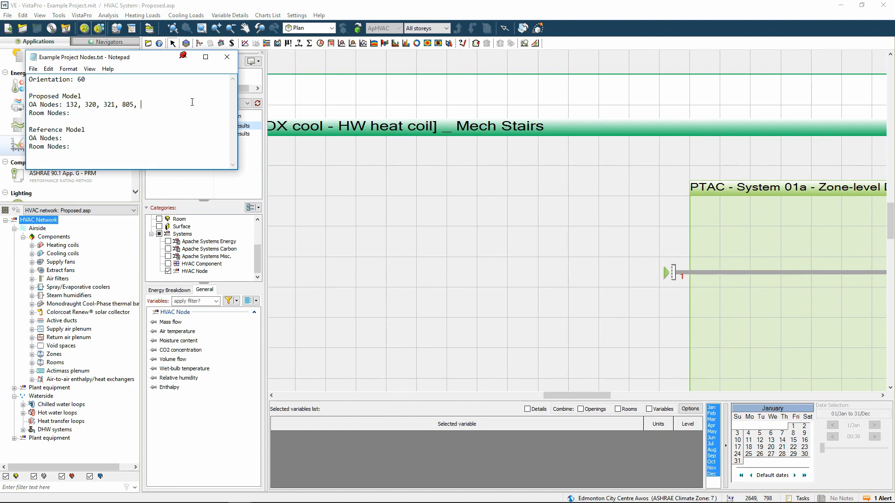
{"action": "left_click", "coordinate": [562, 4]}
Find the Parking PTAC system's outside-air intake node and add 871 to the Proposed Model's OA Nodes in the notes.
{"action": "scroll", "coordinate": [625, 325], "scroll_direction": "down", "scroll_amount": 5}
{"action": "scroll", "coordinate": [632, 128], "scroll_direction": "up", "scroll_amount": 5}
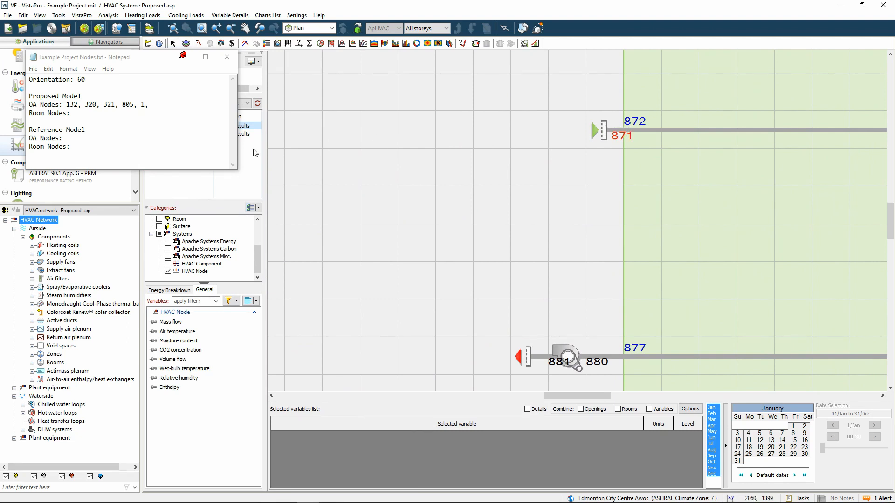
{"action": "left_click", "coordinate": [186, 103]}
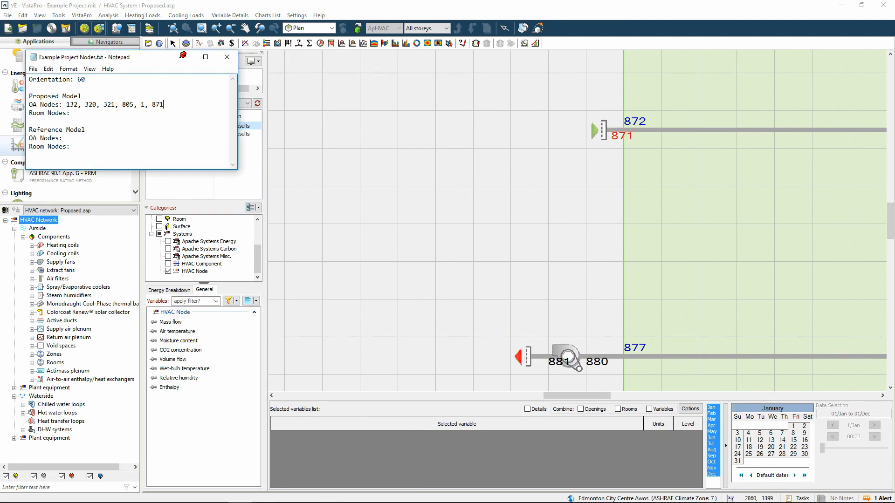
{"action": "left_click", "coordinate": [494, 5]}
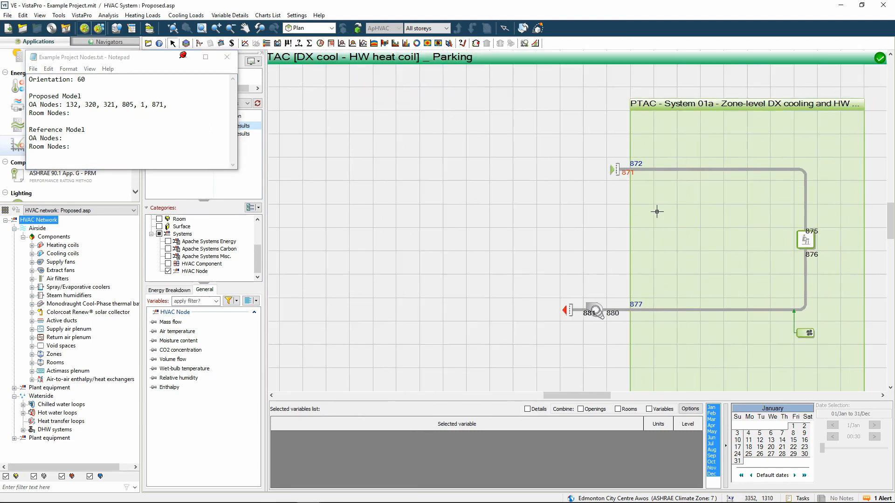
Find the Amenity PSZ-AC system's outside-air intake nodes and add 837 and 807 to the Proposed Model's OA Nodes in the notes.
{"action": "scroll", "coordinate": [652, 219], "scroll_direction": "down", "scroll_amount": 5}
{"action": "scroll", "coordinate": [729, 139], "scroll_direction": "down", "scroll_amount": 6}
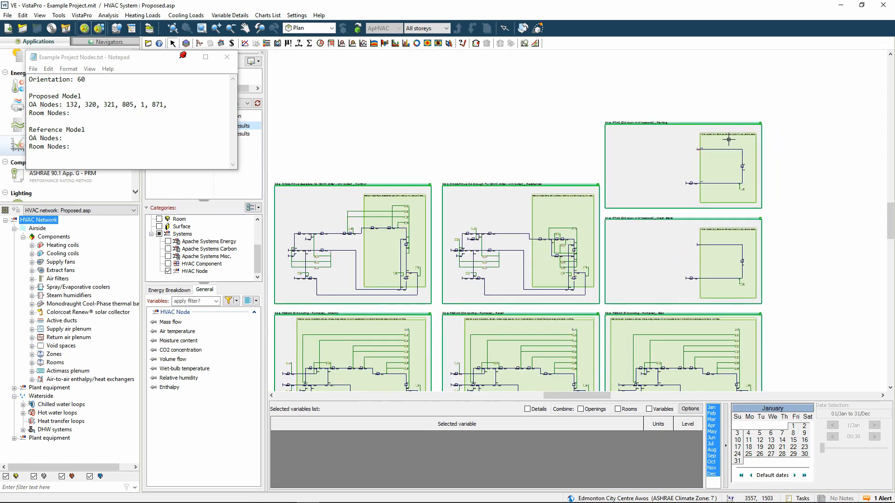
{"action": "scroll", "coordinate": [397, 338], "scroll_direction": "up", "scroll_amount": 6}
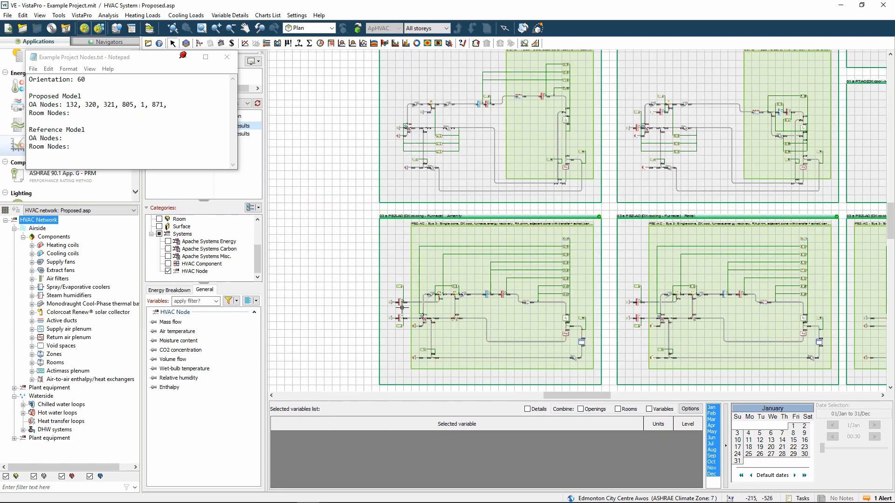
{"action": "scroll", "coordinate": [415, 322], "scroll_direction": "up", "scroll_amount": 4}
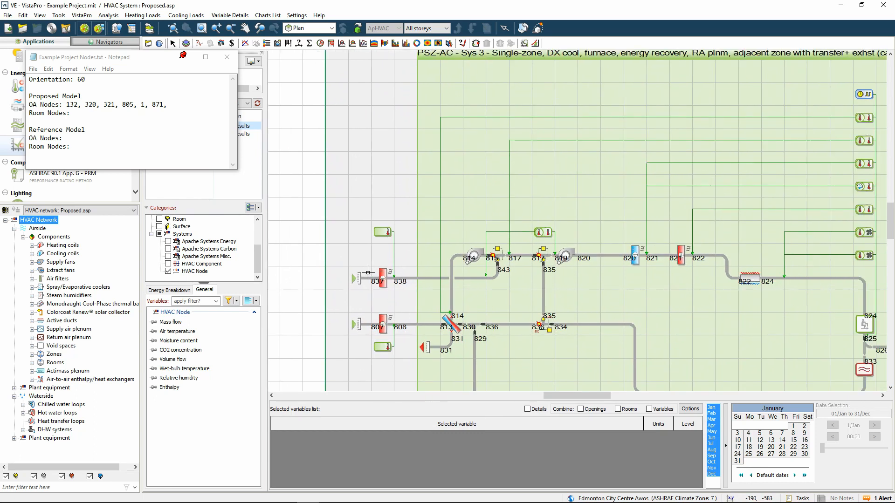
{"action": "scroll", "coordinate": [373, 279], "scroll_direction": "up", "scroll_amount": 1}
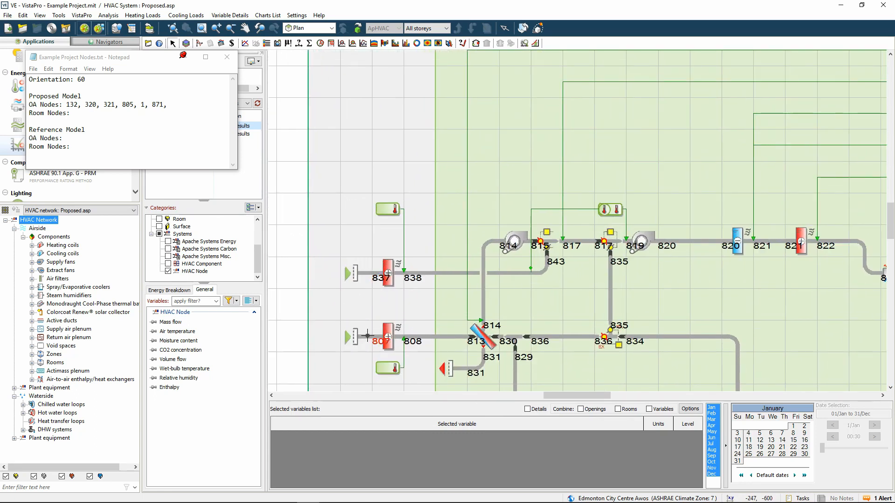
{"action": "left_click", "coordinate": [191, 103]}
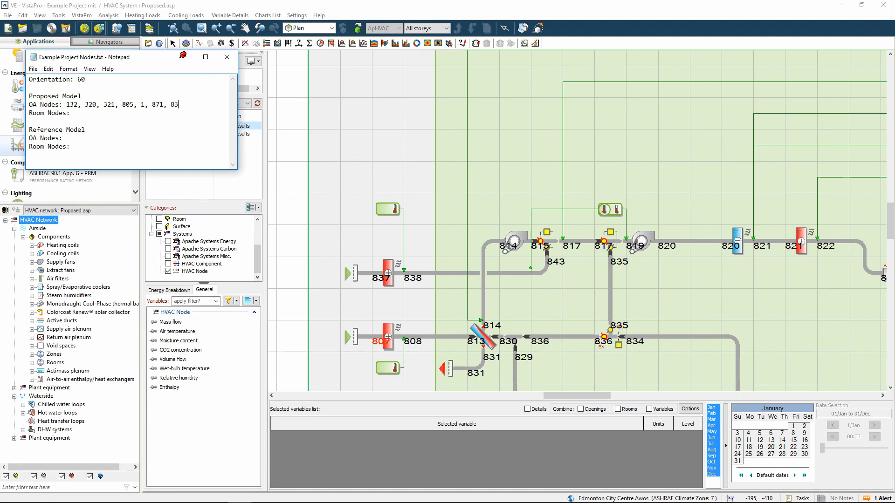
{"action": "type", "text": "837, 807,"}
{"action": "left_click", "coordinate": [498, 4]}
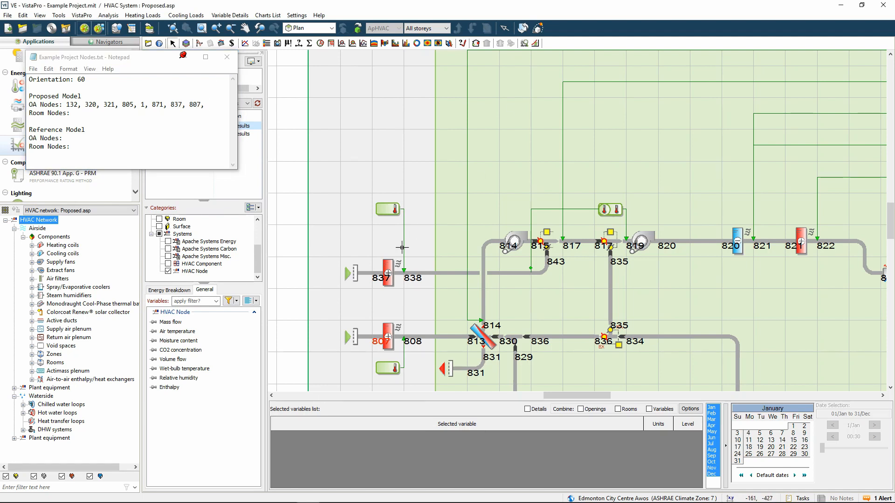
Find the Retail PSZ-AC system's outside-air intake nodes and add 869 and 844 to the Proposed Model's OA Nodes in the notes.
{"action": "scroll", "coordinate": [389, 254], "scroll_direction": "down", "scroll_amount": 4}
{"action": "scroll", "coordinate": [689, 285], "scroll_direction": "up", "scroll_amount": 4}
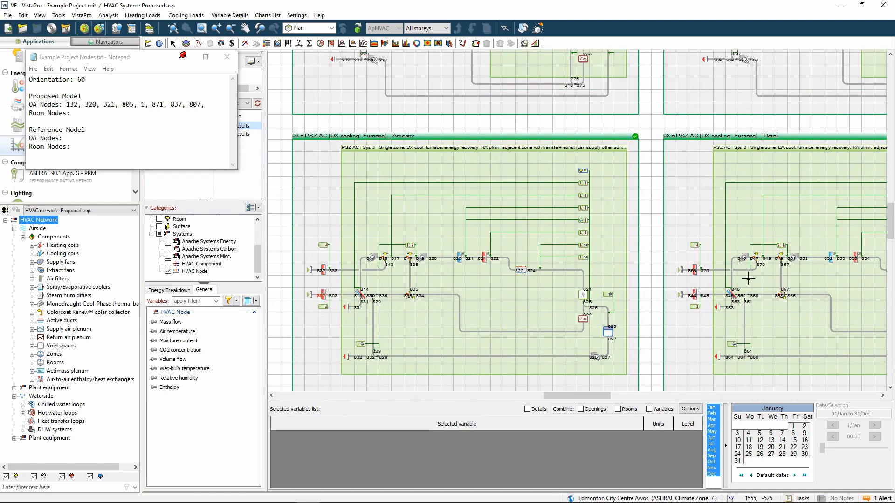
{"action": "scroll", "coordinate": [689, 284], "scroll_direction": "up", "scroll_amount": 2}
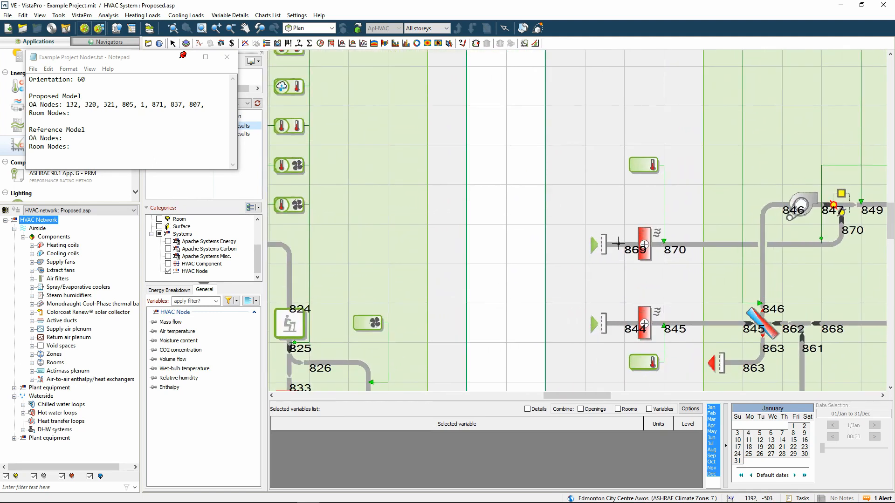
{"action": "left_click", "coordinate": [630, 327]}
{"action": "left_click", "coordinate": [213, 104]}
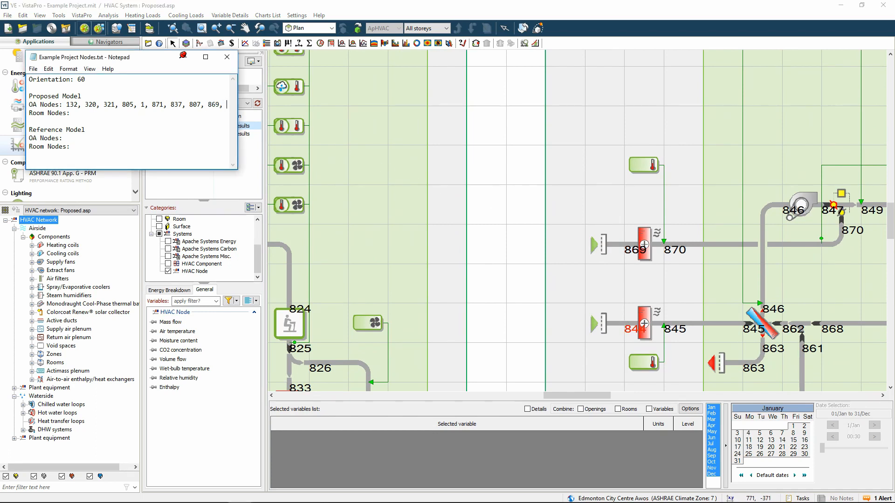
{"action": "type", "text": "844,"}
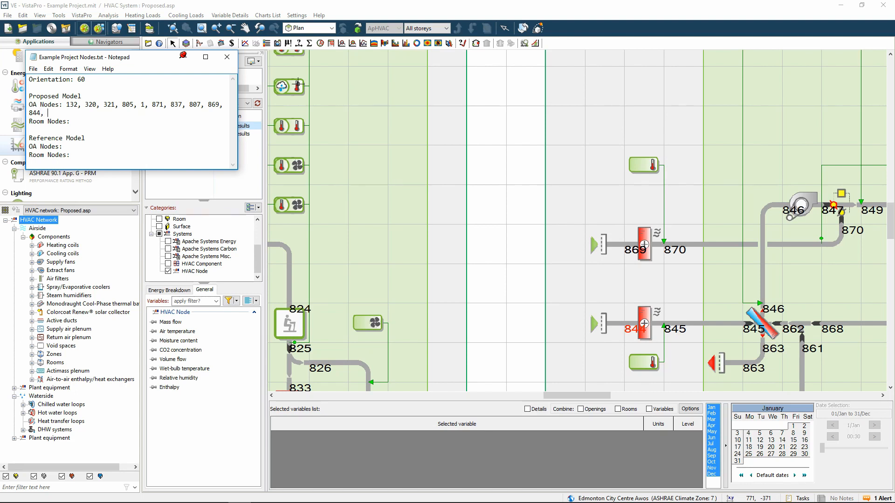
Find the Elec PSZ-AC system's outside-air intake nodes and add 906 and 882 to the Proposed Model's OA Nodes in the notes.
{"action": "left_click", "coordinate": [441, 312]}
{"action": "scroll", "coordinate": [442, 260], "scroll_direction": "down", "scroll_amount": 3}
{"action": "scroll", "coordinate": [442, 260], "scroll_direction": "down", "scroll_amount": 6}
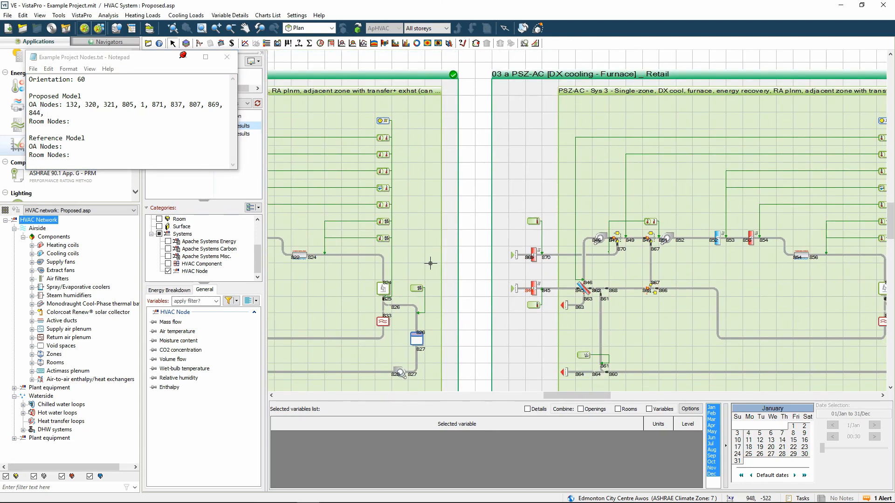
{"action": "scroll", "coordinate": [788, 282], "scroll_direction": "down", "scroll_amount": 1}
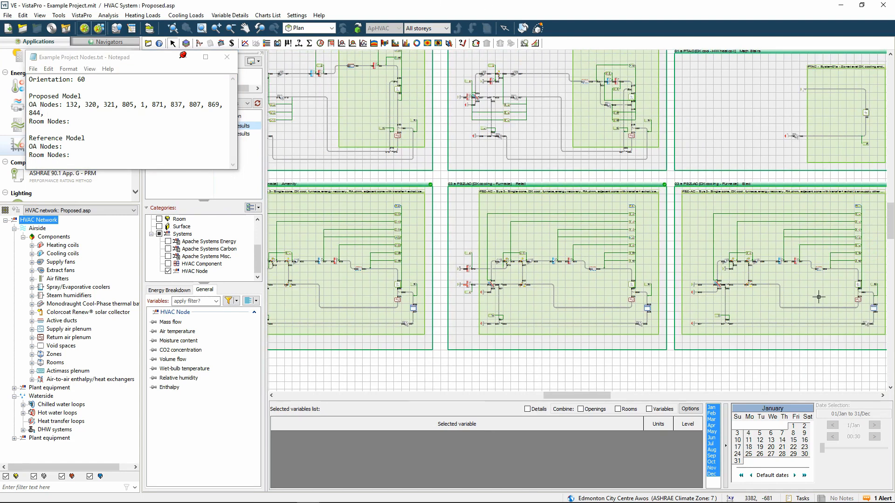
{"action": "scroll", "coordinate": [850, 297], "scroll_direction": "up", "scroll_amount": 4}
{"action": "scroll", "coordinate": [711, 294], "scroll_direction": "up", "scroll_amount": 2}
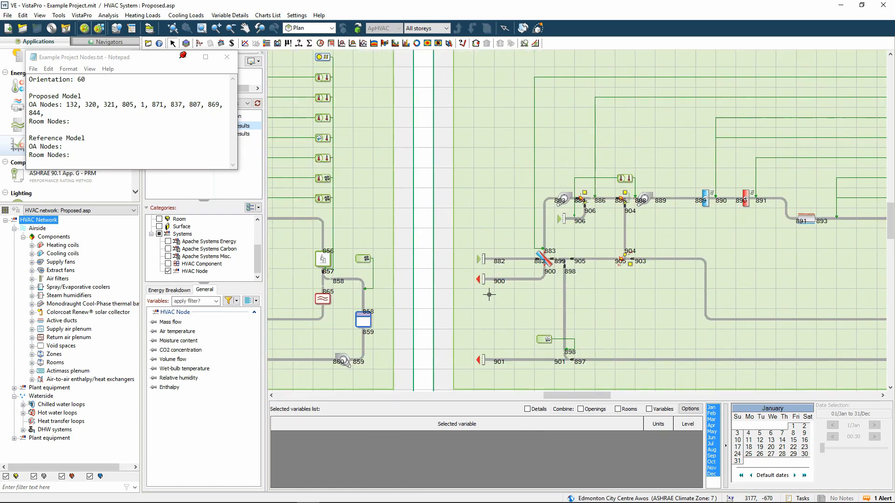
{"action": "scroll", "coordinate": [560, 218], "scroll_direction": "up", "scroll_amount": 2}
{"action": "left_click", "coordinate": [576, 218]}
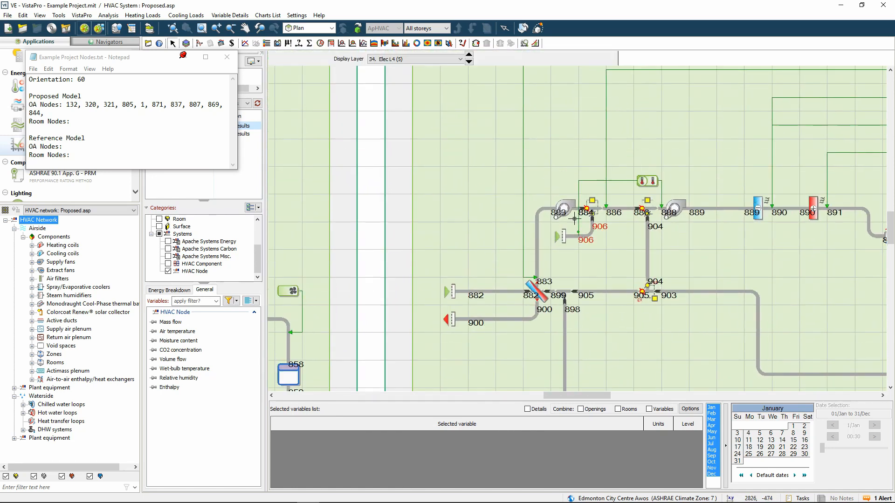
{"action": "left_click", "coordinate": [483, 293]}
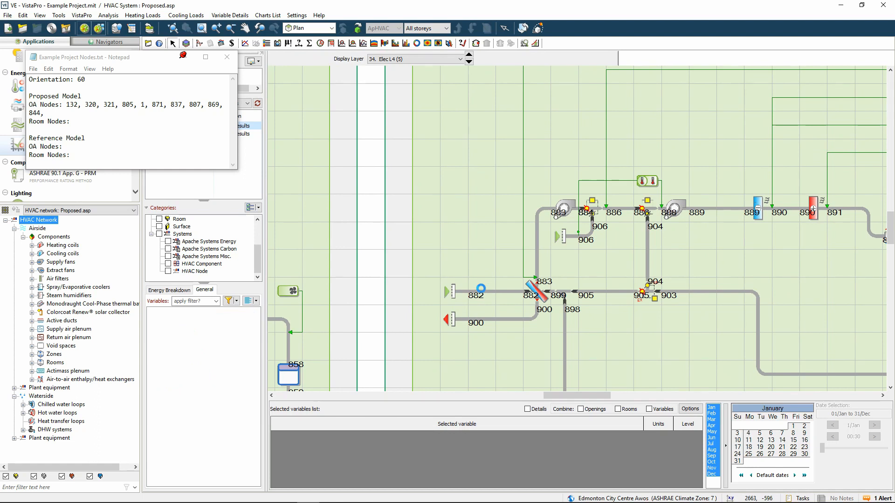
{"action": "left_click", "coordinate": [480, 293]}
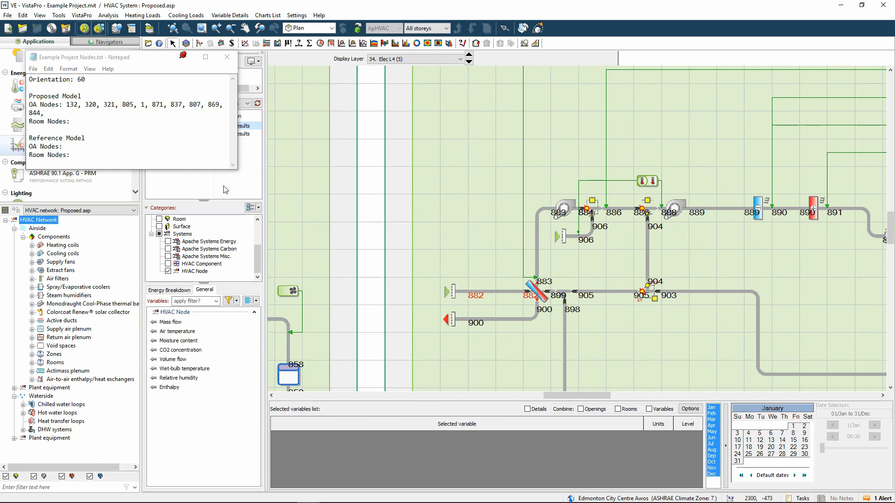
{"action": "left_click", "coordinate": [114, 110]}
{"action": "type", "text": "906,"}
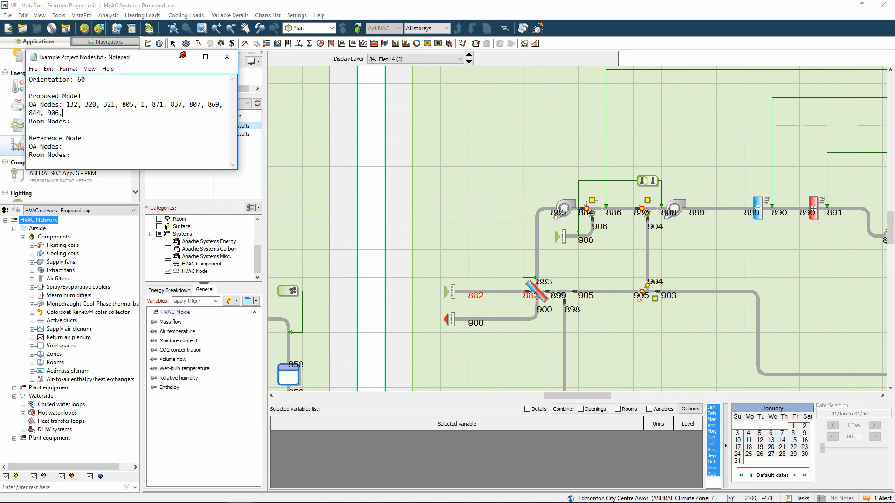
{"action": "type", "text": " 882"}
Find the Corridor DOAS system's supply node ahead of the room, add 183 to the Proposed Model's Room Nodes, and check the adjacent nodes.
{"action": "scroll", "coordinate": [441, 237], "scroll_direction": "down", "scroll_amount": 3}
{"action": "left_click", "coordinate": [175, 29]}
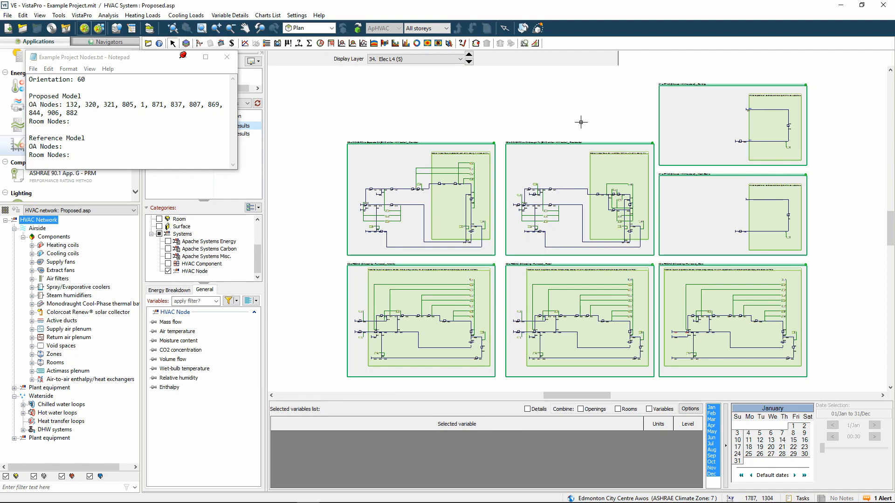
{"action": "left_click", "coordinate": [618, 103]}
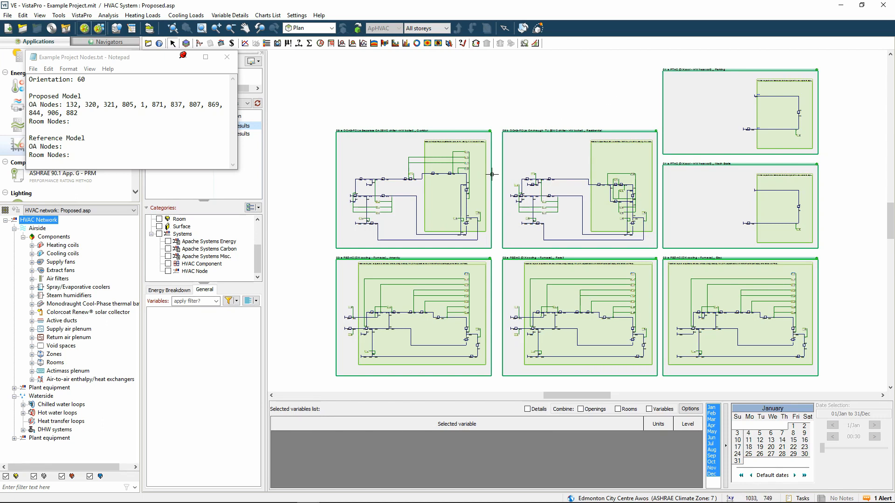
{"action": "scroll", "coordinate": [456, 189], "scroll_direction": "up", "scroll_amount": 5}
{"action": "scroll", "coordinate": [456, 189], "scroll_direction": "up", "scroll_amount": 3}
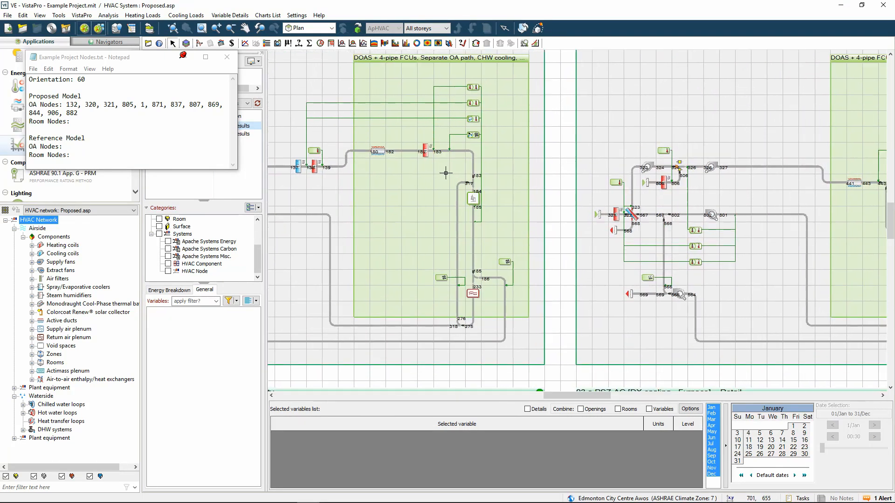
{"action": "scroll", "coordinate": [448, 169], "scroll_direction": "up", "scroll_amount": 2}
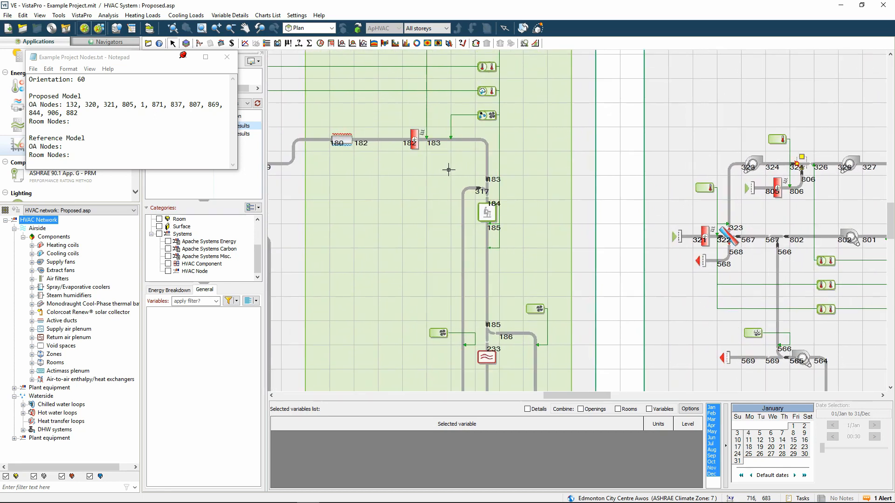
{"action": "left_click", "coordinate": [487, 168]}
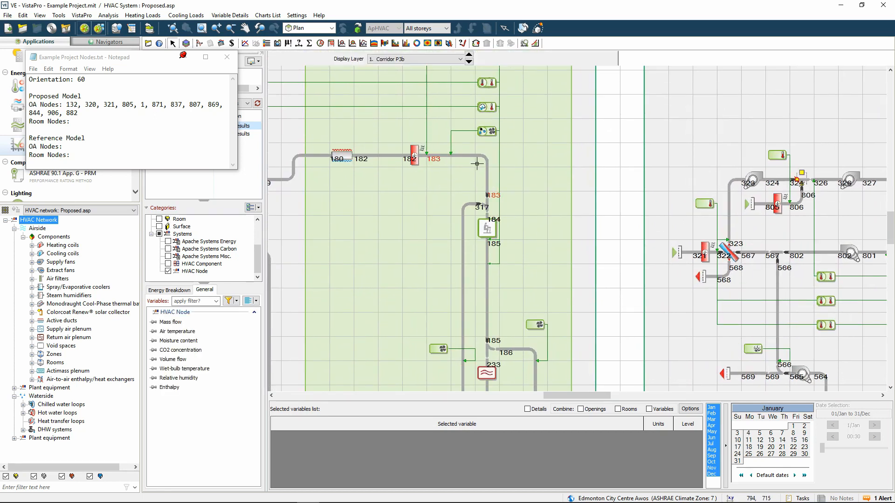
{"action": "left_click", "coordinate": [116, 121]}
{"action": "type", "text": "183,"}
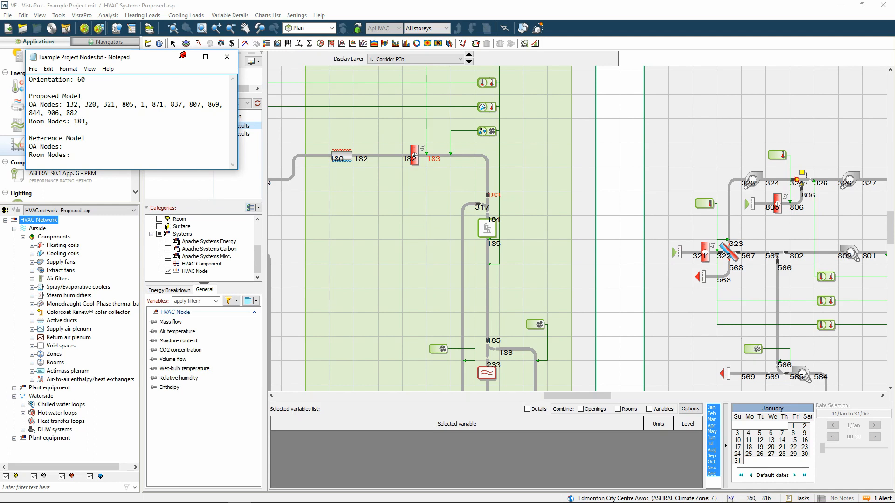
{"action": "left_click", "coordinate": [488, 216]}
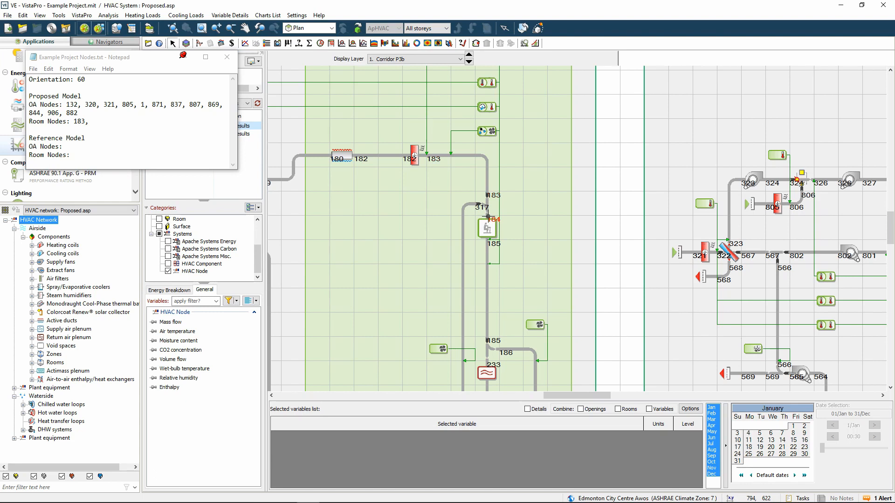
{"action": "left_click", "coordinate": [465, 222]}
Find the Residential DOAS system's supply node ahead of the room and add 446 to the Proposed Model's Room Nodes in the notes.
{"action": "scroll", "coordinate": [488, 209], "scroll_direction": "down", "scroll_amount": 5}
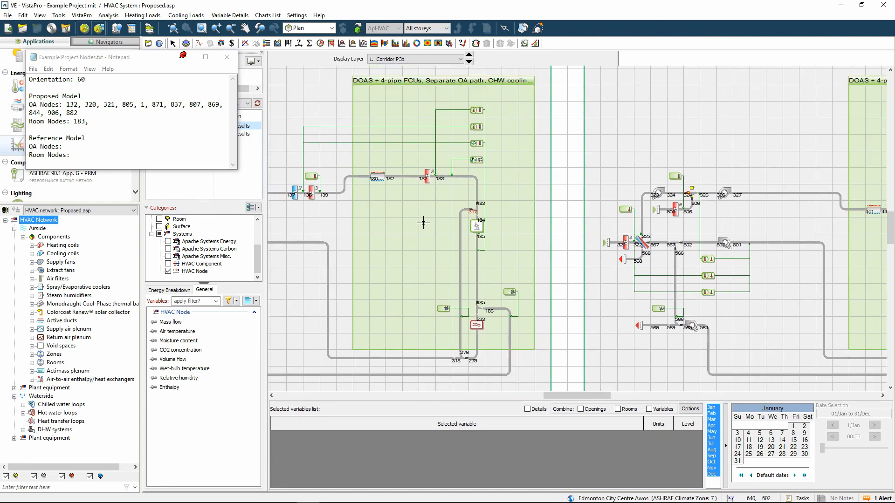
{"action": "scroll", "coordinate": [719, 226], "scroll_direction": "up", "scroll_amount": 6}
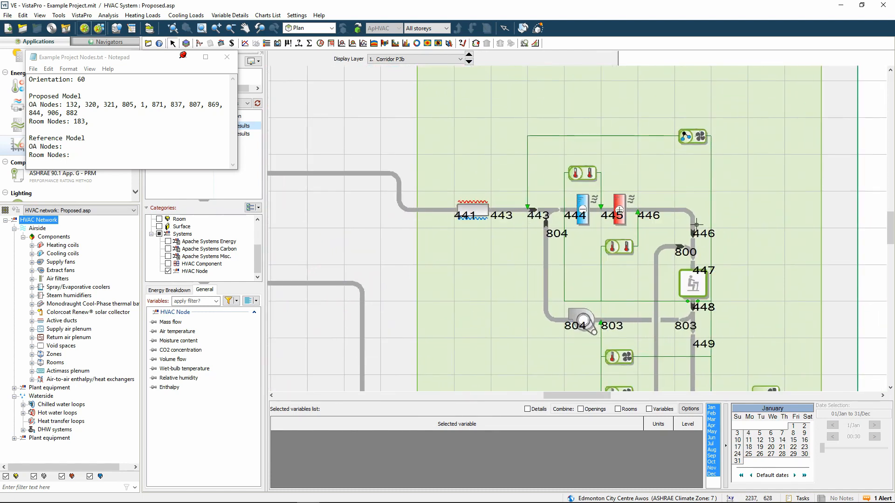
{"action": "left_click", "coordinate": [694, 225]}
{"action": "left_click", "coordinate": [137, 121]}
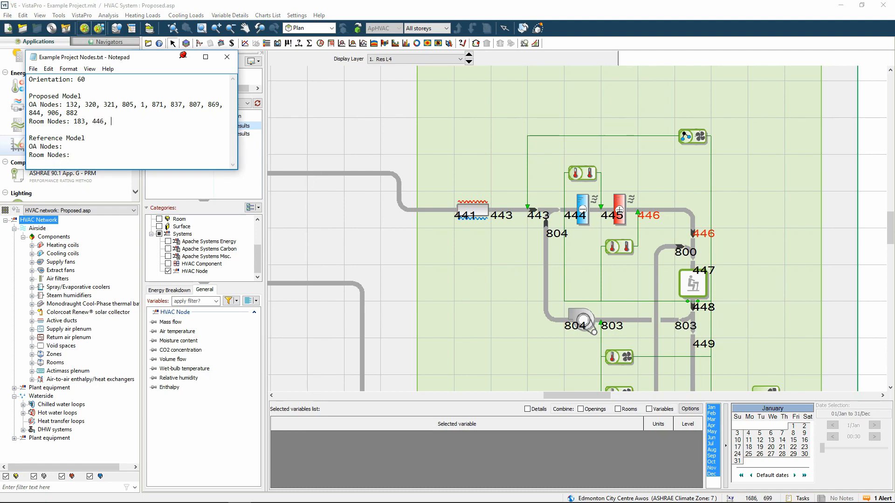
Find the Mech Stairs PTAC system's node entering the room and add 65 to the Proposed Model's Room Nodes in the notes.
{"action": "left_click", "coordinate": [634, 5]}
{"action": "scroll", "coordinate": [423, 248], "scroll_direction": "down", "scroll_amount": 6}
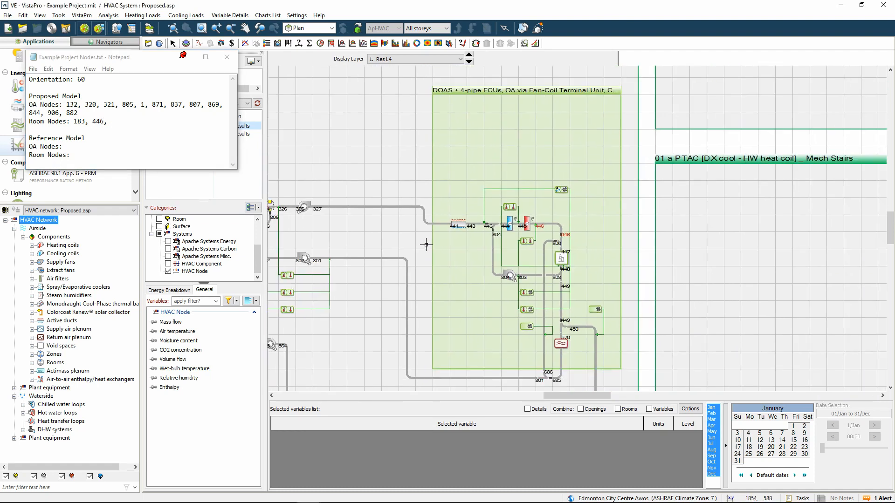
{"action": "scroll", "coordinate": [774, 254], "scroll_direction": "up", "scroll_amount": 8}
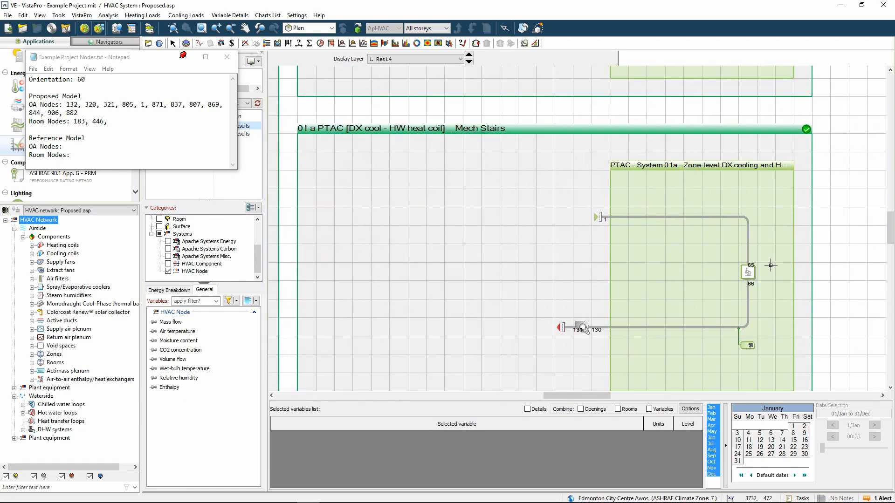
{"action": "left_click", "coordinate": [178, 119]}
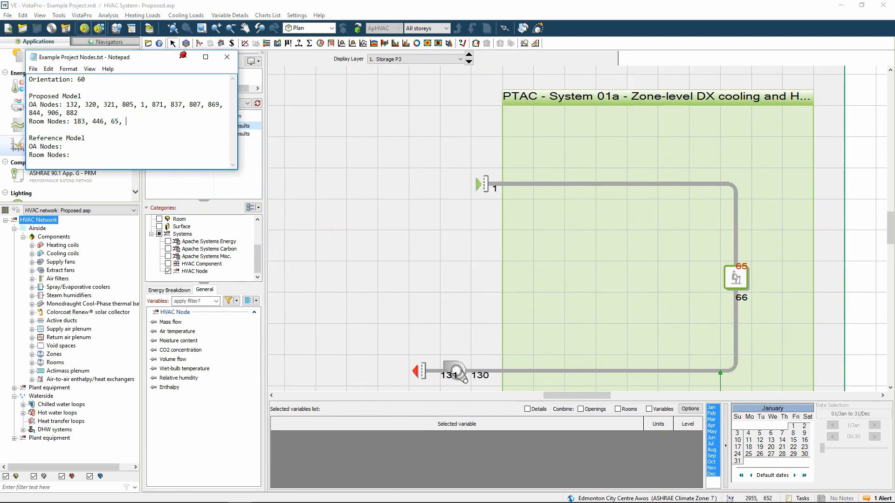
{"action": "type", "text": "65,"}
Find the Parking PTAC system's node entering the room and add 875 to the Proposed Model's Room Nodes in the notes.
{"action": "left_click", "coordinate": [645, 214]}
{"action": "scroll", "coordinate": [590, 259], "scroll_direction": "down", "scroll_amount": 5}
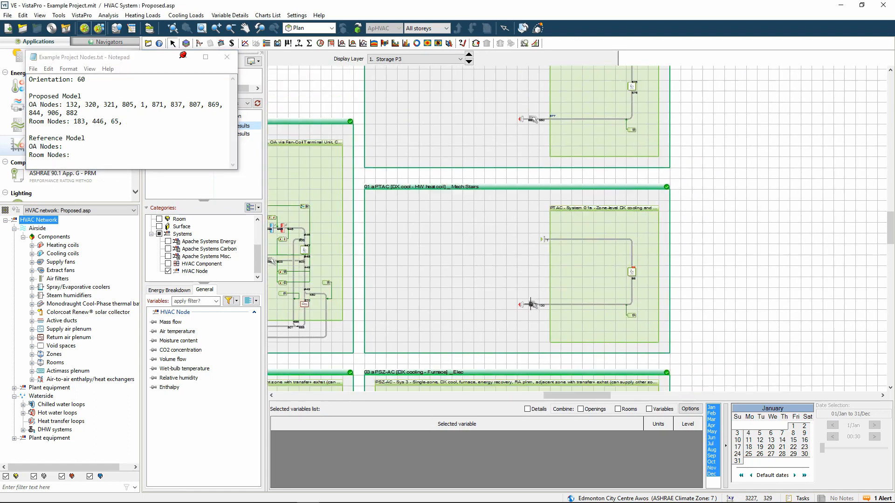
{"action": "scroll", "coordinate": [616, 153], "scroll_direction": "up", "scroll_amount": 6}
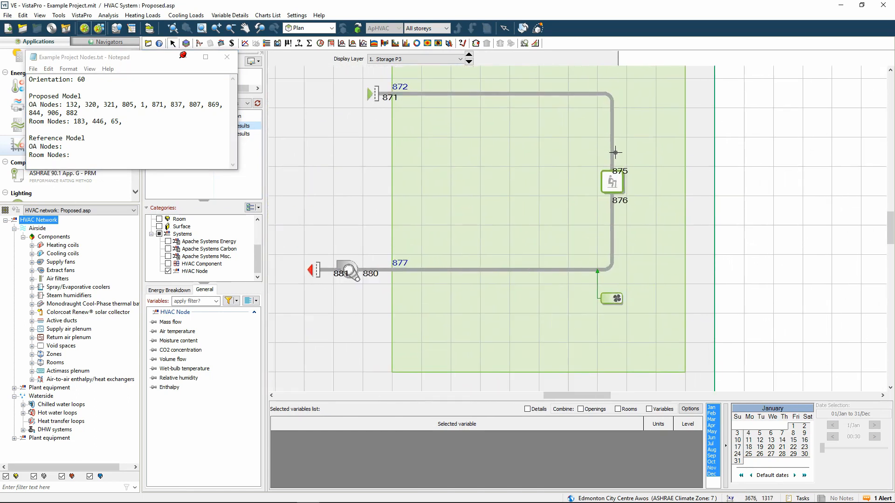
{"action": "left_click", "coordinate": [162, 120]}
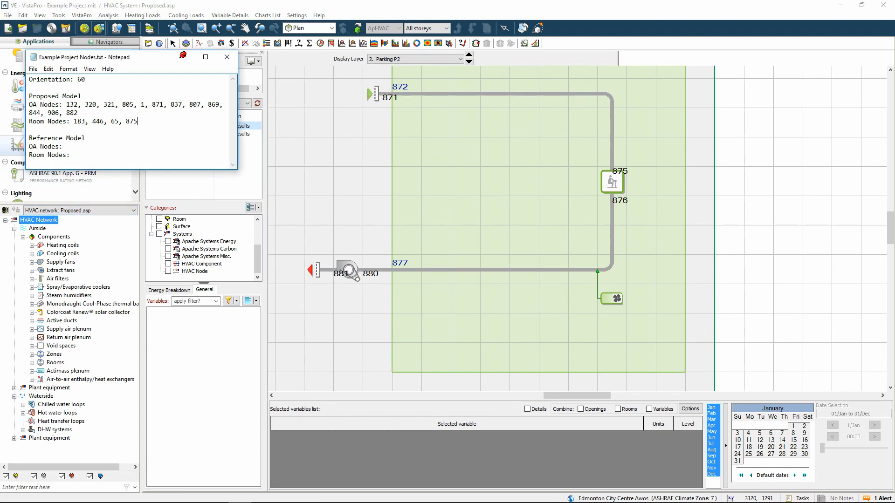
Find the Amenity PSZ-AC system's supply node entering the room and add 824 to the Proposed Model's Room Nodes in the notes.
{"action": "left_click", "coordinate": [511, 4]}
{"action": "scroll", "coordinate": [625, 223], "scroll_direction": "down", "scroll_amount": 8}
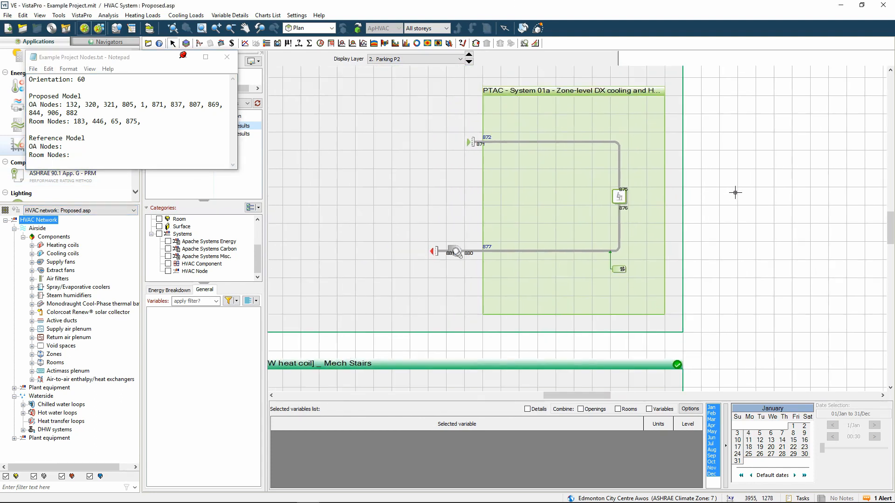
{"action": "scroll", "coordinate": [748, 172], "scroll_direction": "down", "scroll_amount": 4}
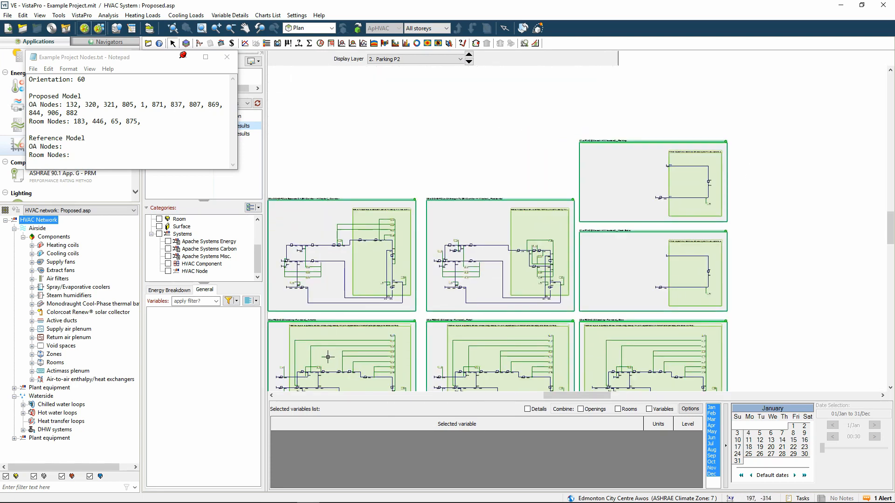
{"action": "scroll", "coordinate": [372, 357], "scroll_direction": "down", "scroll_amount": 2}
{"action": "scroll", "coordinate": [372, 357], "scroll_direction": "up", "scroll_amount": 8}
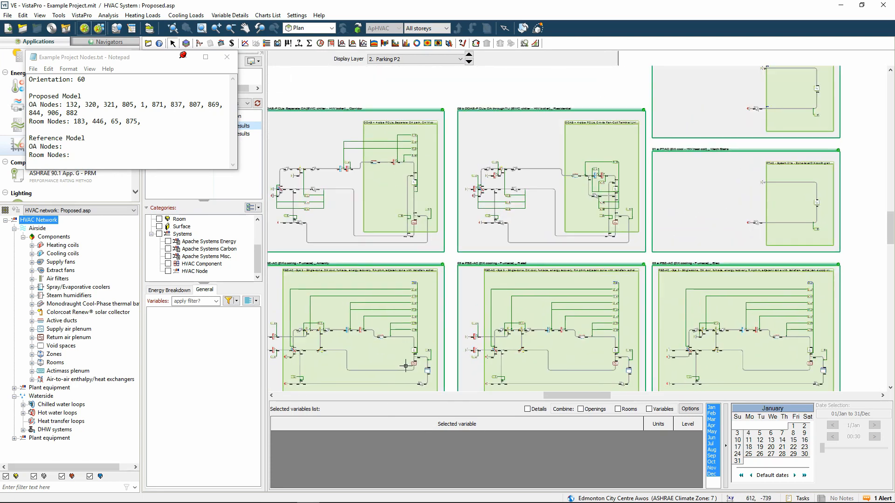
{"action": "scroll", "coordinate": [419, 363], "scroll_direction": "up", "scroll_amount": 6}
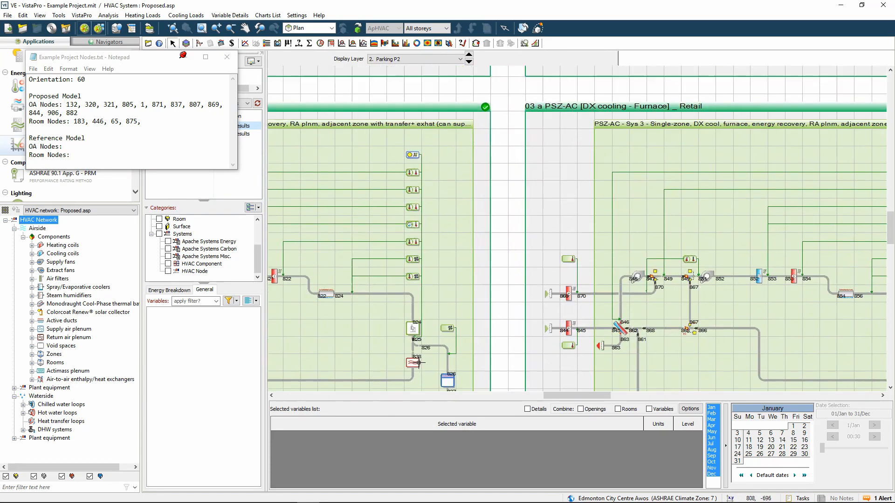
{"action": "left_click", "coordinate": [413, 304]}
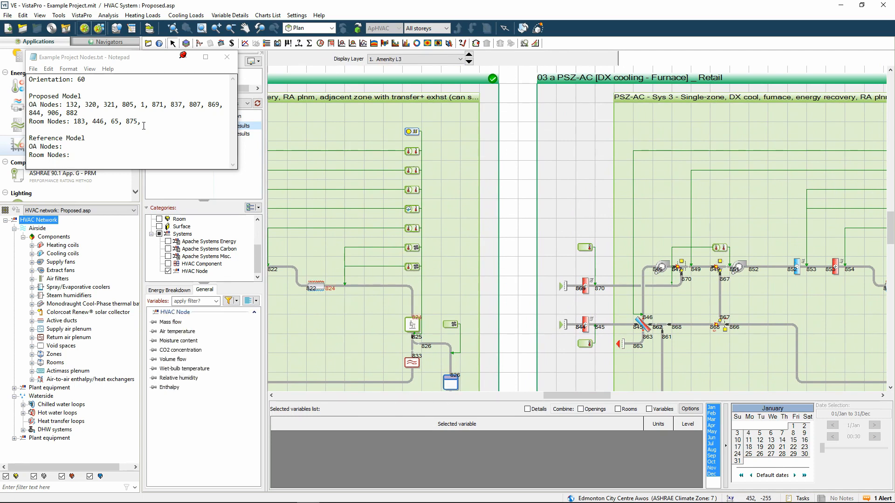
{"action": "left_click", "coordinate": [162, 119]}
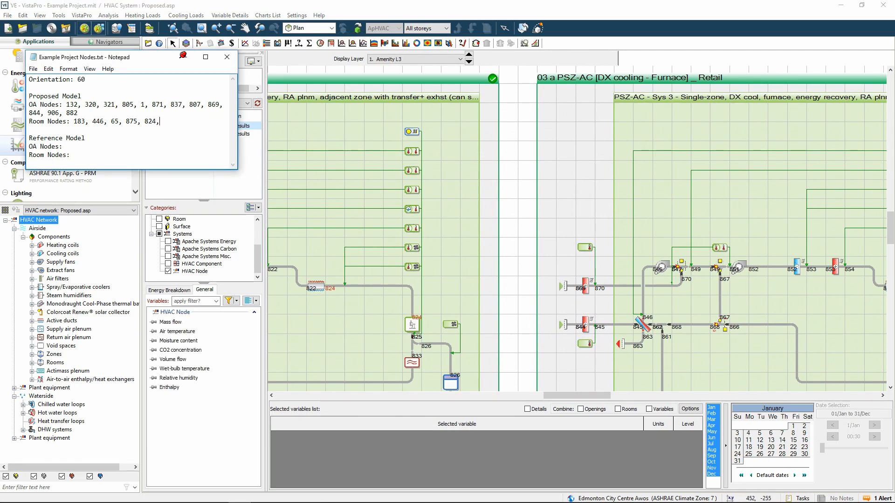
Find the Retail PSZ-AC system's supply node entering the room and add 856 to the Proposed Model's Room Nodes in the notes.
{"action": "left_click", "coordinate": [415, 244]}
{"action": "scroll", "coordinate": [415, 244], "scroll_direction": "down", "scroll_amount": 5}
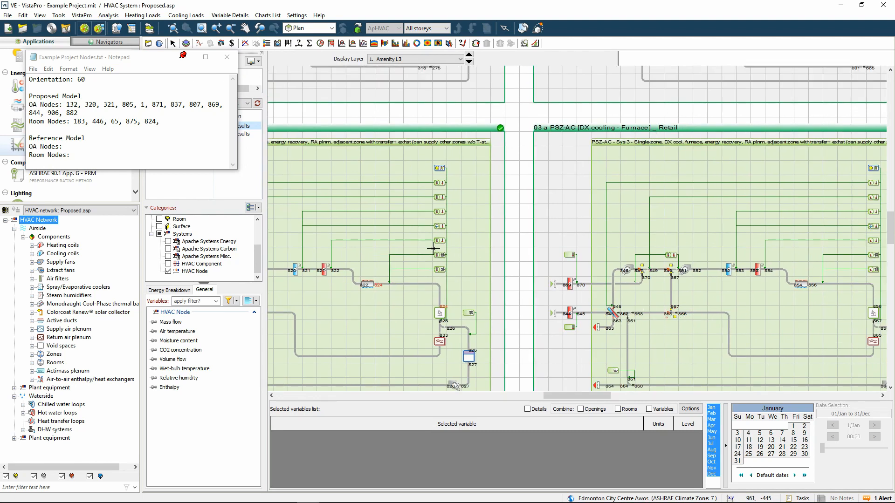
{"action": "scroll", "coordinate": [703, 270], "scroll_direction": "up", "scroll_amount": 5}
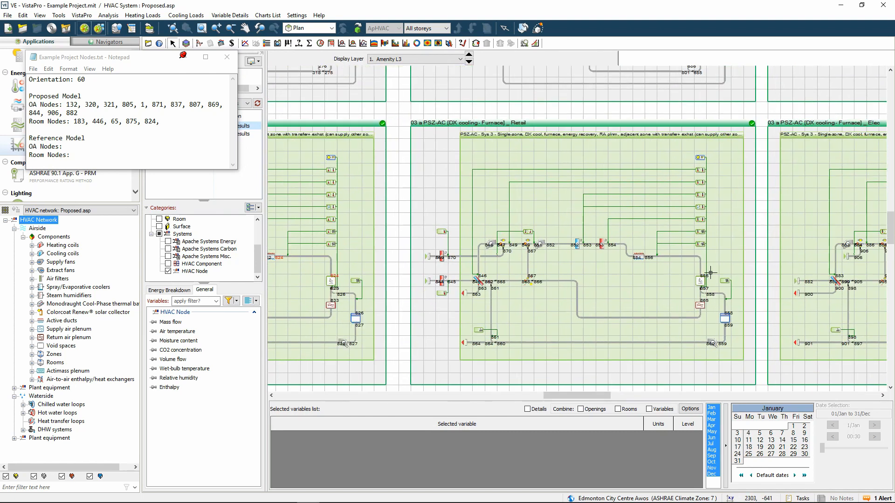
{"action": "scroll", "coordinate": [704, 270], "scroll_direction": "up", "scroll_amount": 3}
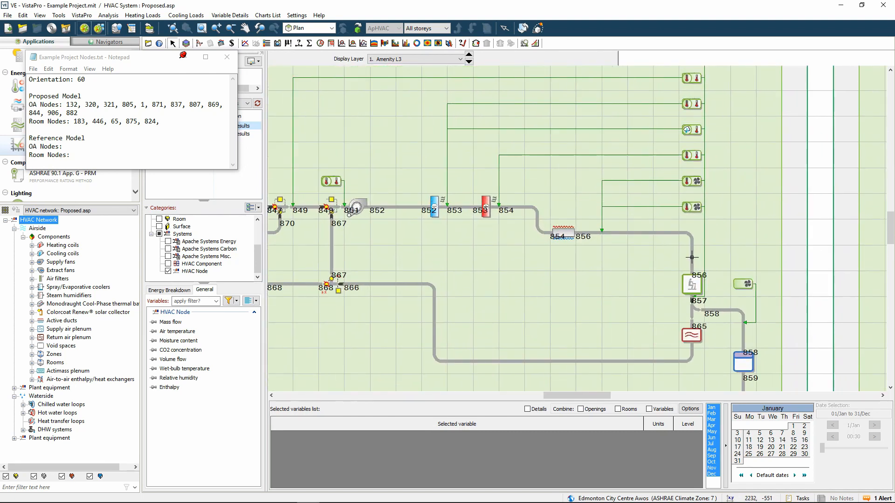
{"action": "left_click", "coordinate": [181, 125]}
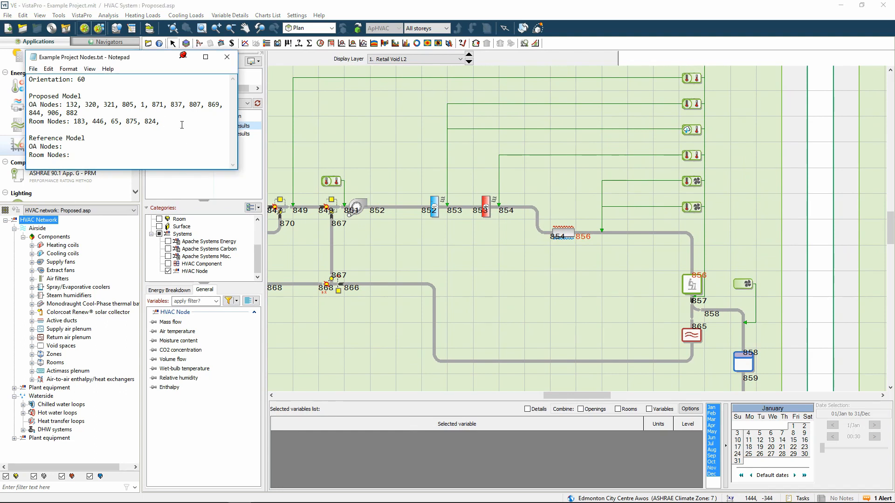
{"action": "type", "text": "856,"}
Find the Elec PSZ-AC system's supply node entering the room and add 893 to the Proposed Model's Room Nodes in the notes.
{"action": "left_click", "coordinate": [535, 2]}
{"action": "scroll", "coordinate": [346, 314], "scroll_direction": "down", "scroll_amount": 2}
{"action": "scroll", "coordinate": [375, 289], "scroll_direction": "down", "scroll_amount": 3}
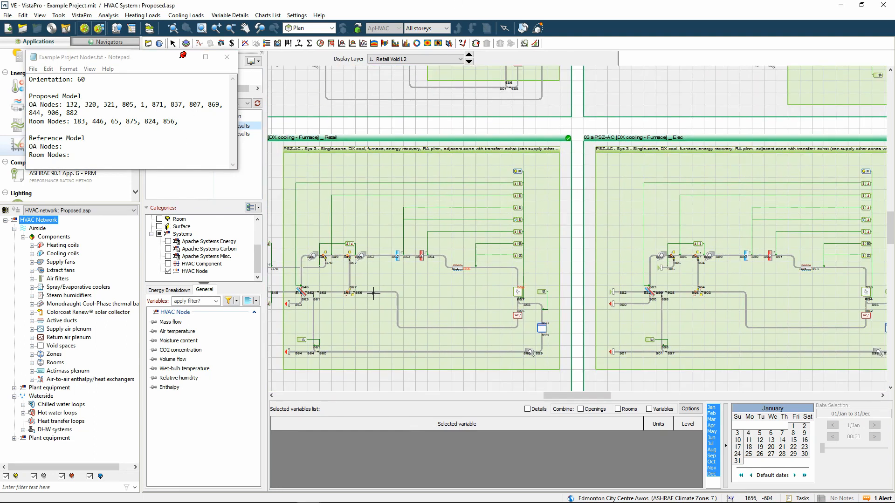
{"action": "scroll", "coordinate": [785, 296], "scroll_direction": "up", "scroll_amount": 3}
{"action": "scroll", "coordinate": [784, 296], "scroll_direction": "up", "scroll_amount": 3}
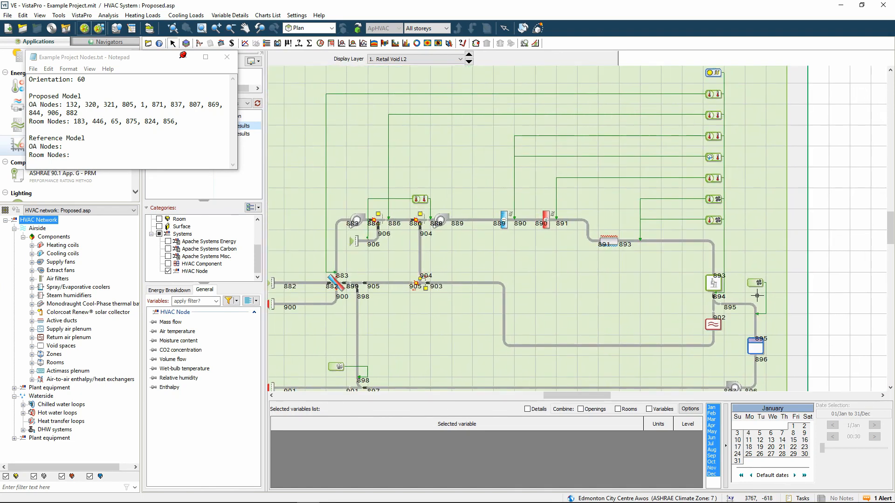
{"action": "left_click", "coordinate": [691, 247]}
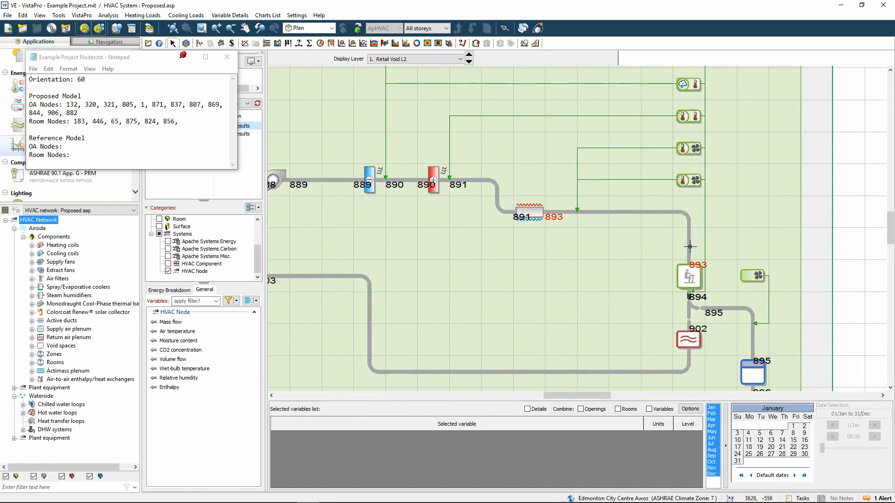
{"action": "left_click", "coordinate": [206, 127]}
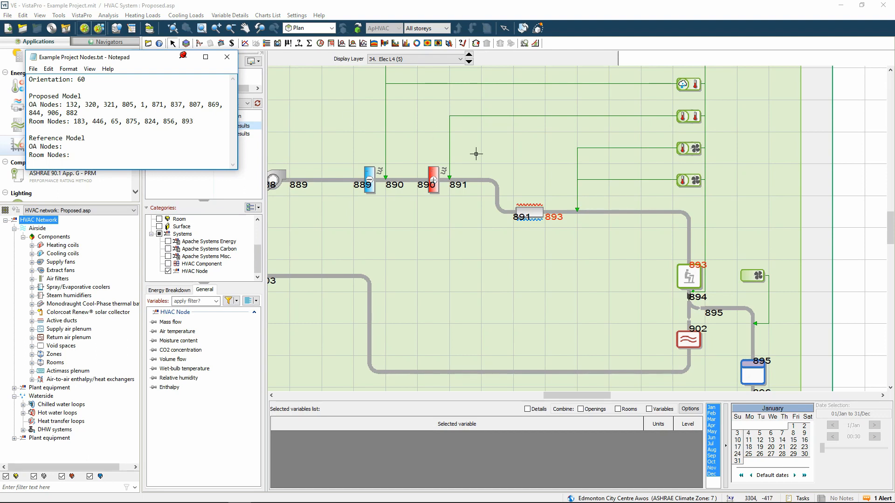
Review the list of display layers contained in the Elec PSZ-AC system.
{"action": "scroll", "coordinate": [495, 164], "scroll_direction": "down", "scroll_amount": 5}
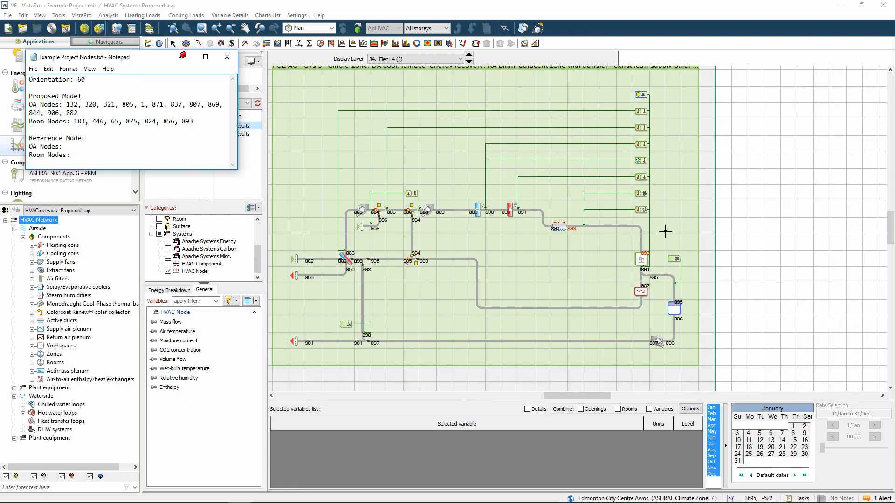
{"action": "scroll", "coordinate": [665, 231], "scroll_direction": "down", "scroll_amount": 1}
{"action": "left_click", "coordinate": [485, 94]}
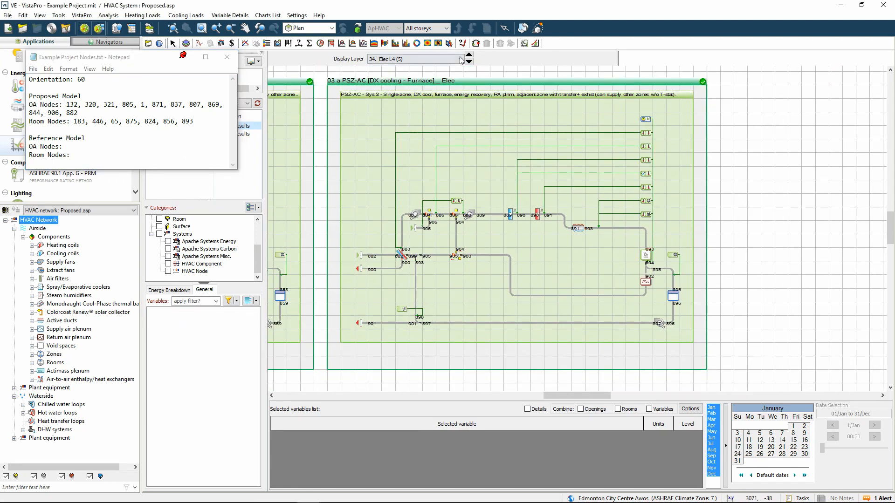
{"action": "left_click", "coordinate": [461, 60]}
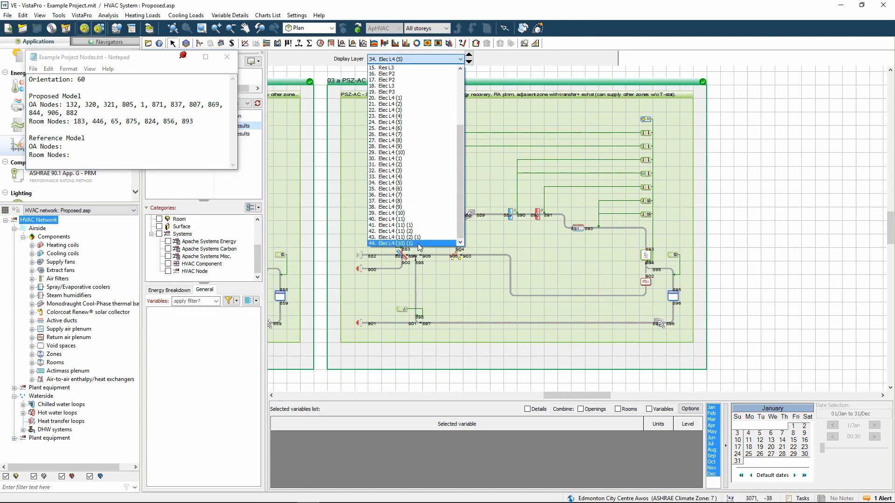
{"action": "scroll", "coordinate": [429, 189], "scroll_direction": "up", "scroll_amount": 5}
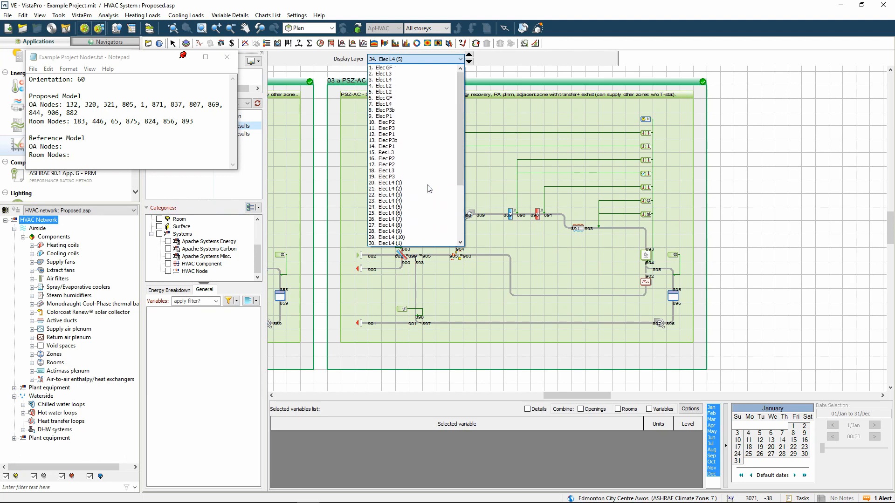
{"action": "left_click", "coordinate": [532, 194]}
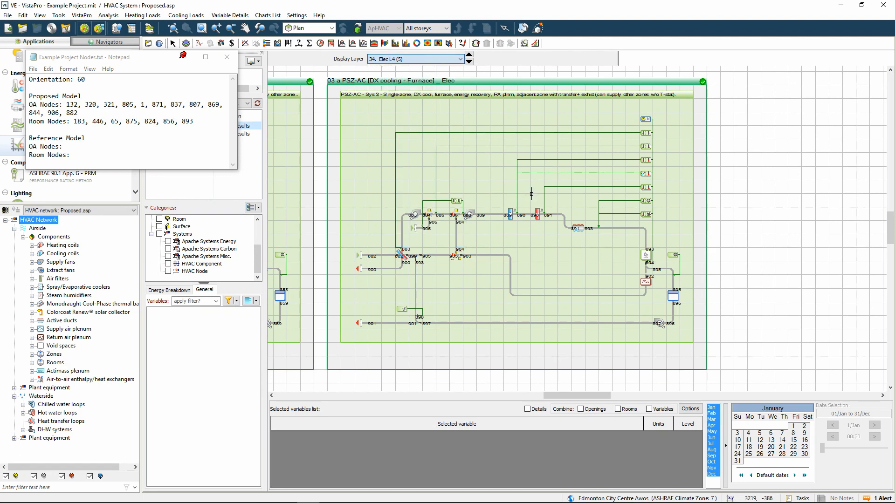
{"action": "scroll", "coordinate": [531, 194], "scroll_direction": "down", "scroll_amount": 5}
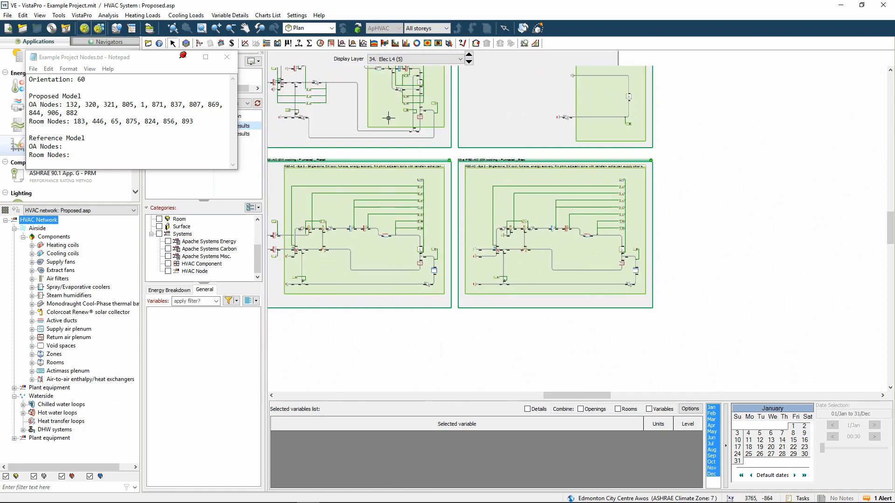
Fit the whole HVAC network in view, load the b[000]_Example Project.aps results, and bring the notes file back in front.
{"action": "left_click", "coordinate": [173, 29]}
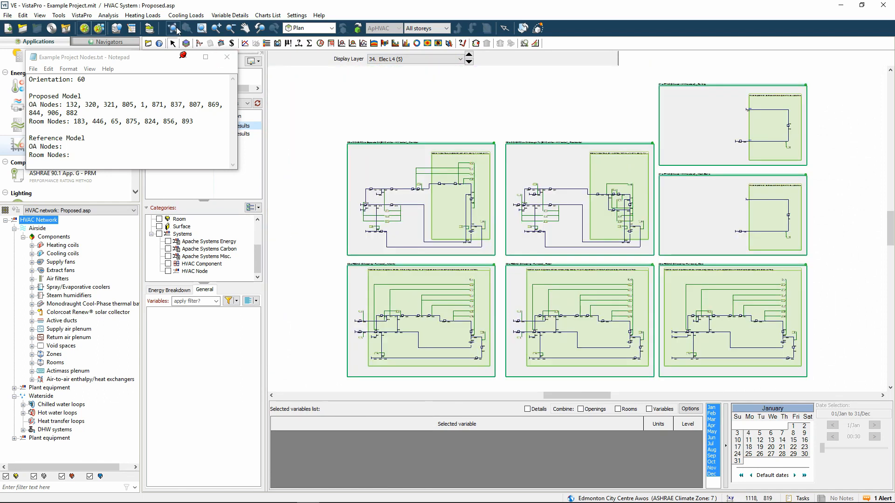
{"action": "left_click", "coordinate": [492, 73]}
{"action": "left_click", "coordinate": [184, 134]}
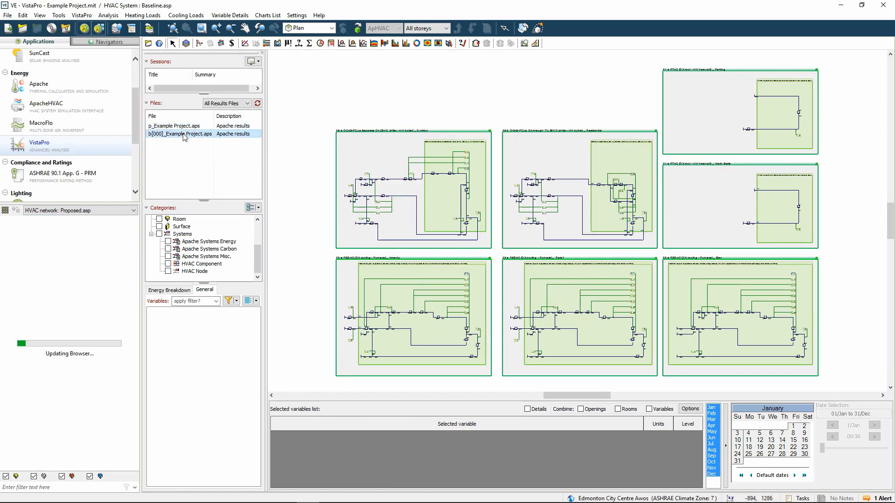
{"action": "key", "text": "alt+Tab"}
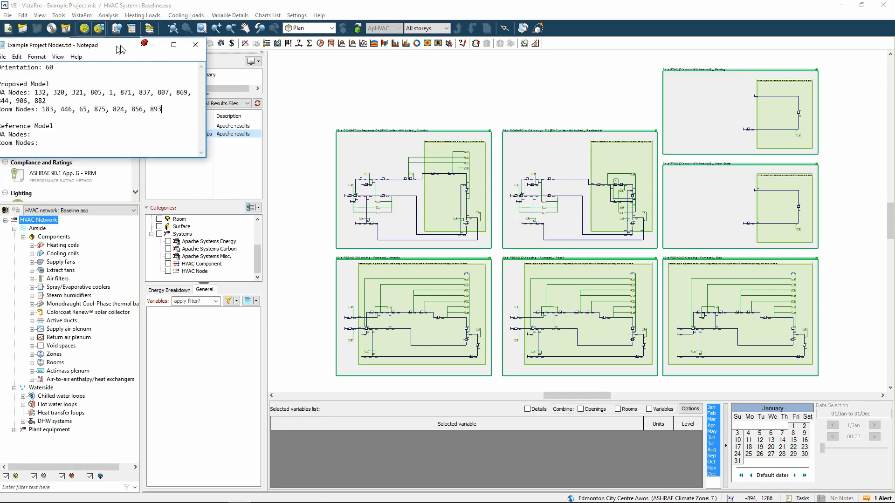
{"action": "left_click_drag", "start_coordinate": [120, 50], "coordinate": [156, 72]}
Find the first DOAS system's outside-air inlet nodes and add 132 and 321 to the Reference Model's OA Nodes in the notes.
{"action": "left_click", "coordinate": [344, 189]}
{"action": "scroll", "coordinate": [344, 188], "scroll_direction": "up", "scroll_amount": 5}
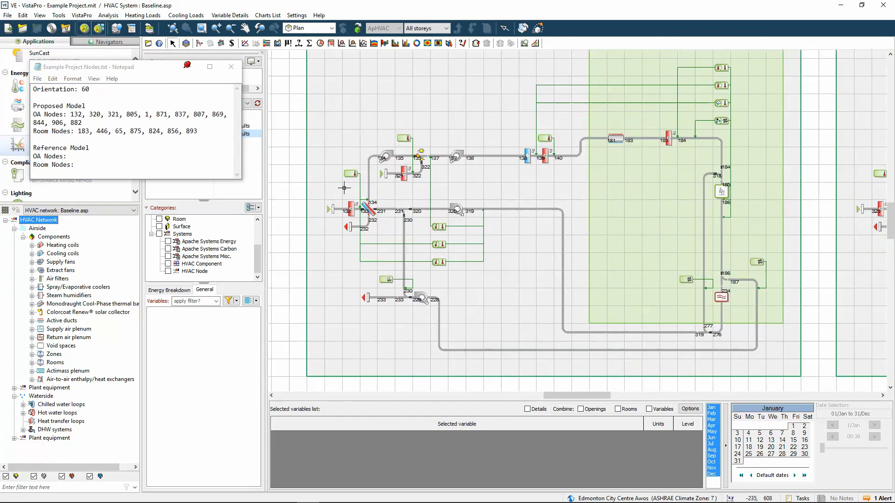
{"action": "left_click", "coordinate": [118, 157]}
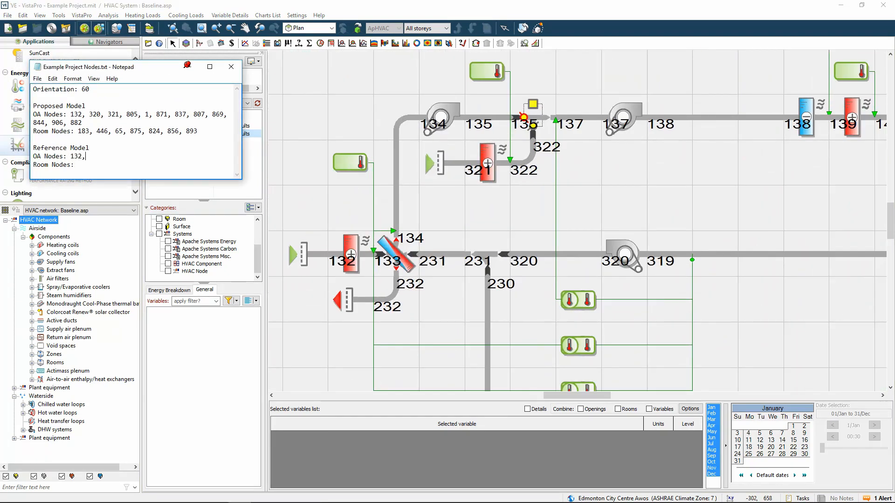
{"action": "type", "text": "132, 321,"}
Find the first DOAS system's supply node ahead of the room and add 184 to the Reference Model's Room Nodes.
{"action": "left_click", "coordinate": [420, 199]}
{"action": "scroll", "coordinate": [420, 200], "scroll_direction": "down", "scroll_amount": 5}
{"action": "scroll", "coordinate": [643, 226], "scroll_direction": "up", "scroll_amount": 4}
{"action": "left_click", "coordinate": [126, 169]}
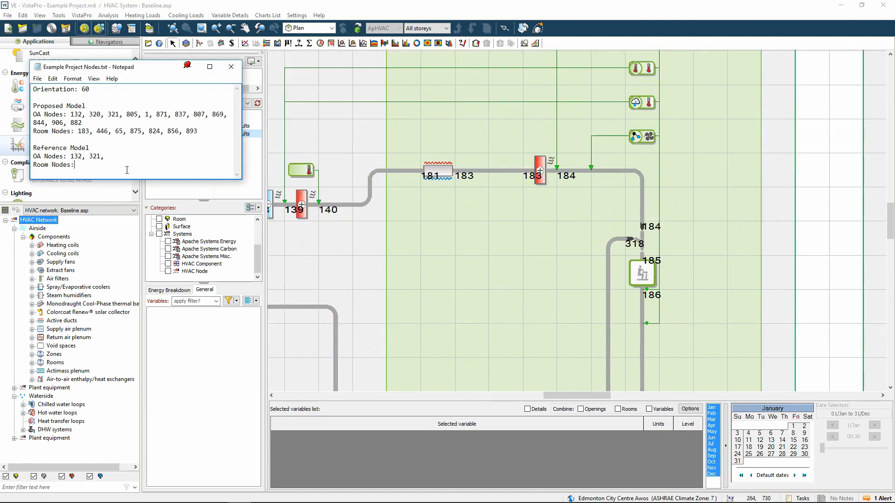
{"action": "type", "text": "184,"}
Find the Residential DOAS system's outside-air inlet nodes and add 807 and 323 to the Reference Model's OA Nodes.
{"action": "left_click", "coordinate": [451, 308]}
{"action": "scroll", "coordinate": [452, 308], "scroll_direction": "down", "scroll_amount": 6}
{"action": "scroll", "coordinate": [538, 272], "scroll_direction": "up", "scroll_amount": 7}
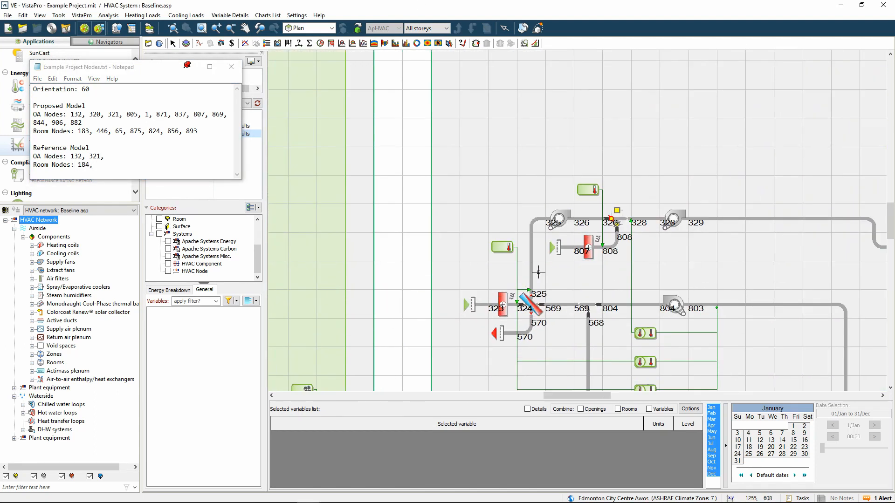
{"action": "left_click", "coordinate": [123, 154]}
{"action": "type", "text": "807, 323"}
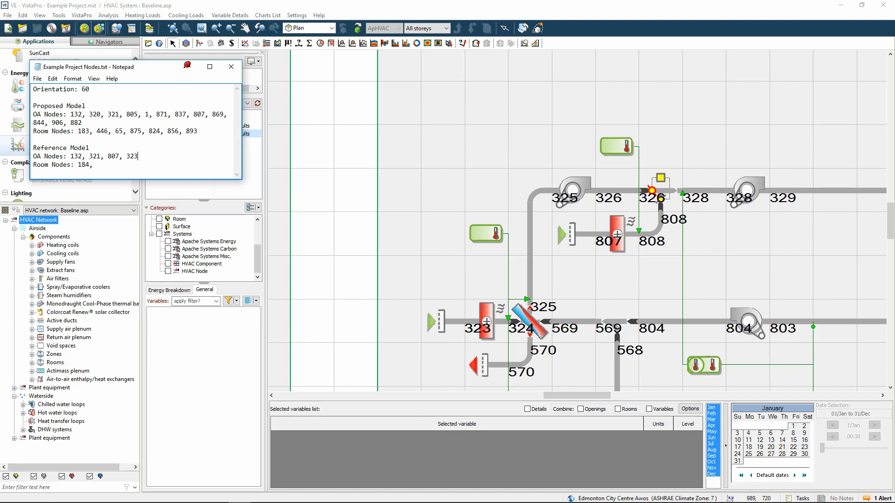
{"action": "type", "text": ","}
Find the Residential DOAS system's supply node ahead of the room and add 448 to the Reference Model's Room Nodes.
{"action": "left_click", "coordinate": [468, 301]}
{"action": "scroll", "coordinate": [468, 301], "scroll_direction": "down", "scroll_amount": 4}
{"action": "scroll", "coordinate": [830, 283], "scroll_direction": "up", "scroll_amount": 3}
{"action": "left_click", "coordinate": [122, 165]}
{"action": "type", "text": "4"}
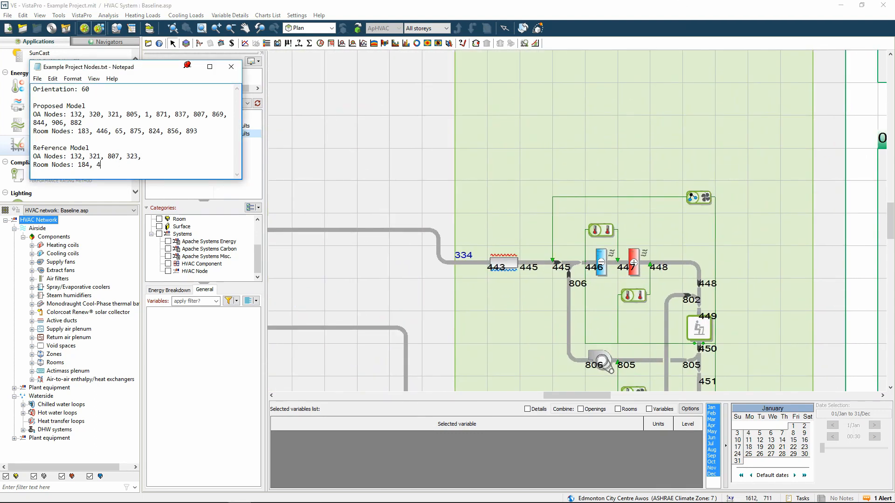
{"action": "type", "text": "48,"}
For the Parking PTAC system, add inlet node 873 to the Reference Model's OA Nodes and room-entry node 877 to its Room Nodes.
{"action": "left_click", "coordinate": [433, 4]}
{"action": "scroll", "coordinate": [356, 266], "scroll_direction": "down", "scroll_amount": 5}
{"action": "scroll", "coordinate": [680, 156], "scroll_direction": "up", "scroll_amount": 5}
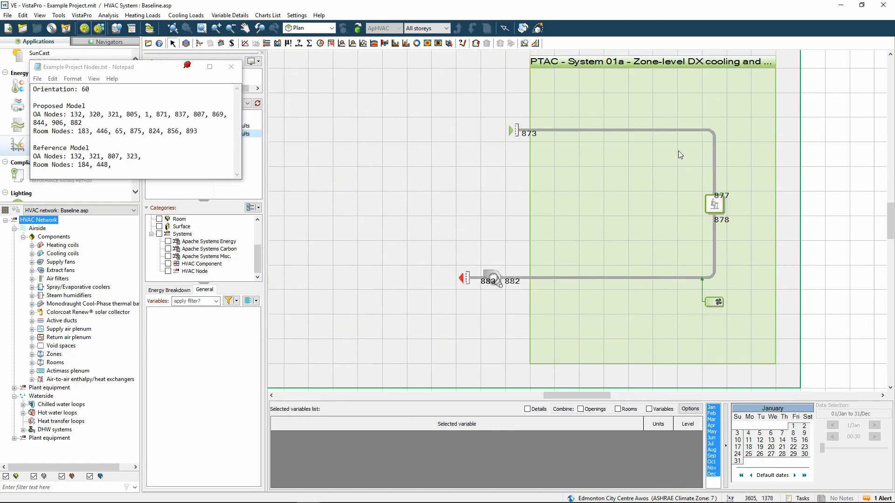
{"action": "left_click", "coordinate": [186, 158]}
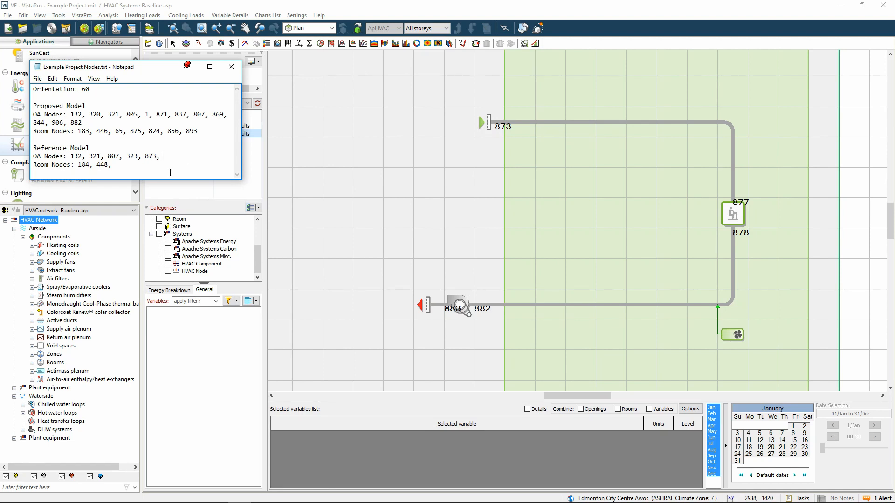
{"action": "left_click", "coordinate": [550, 218]}
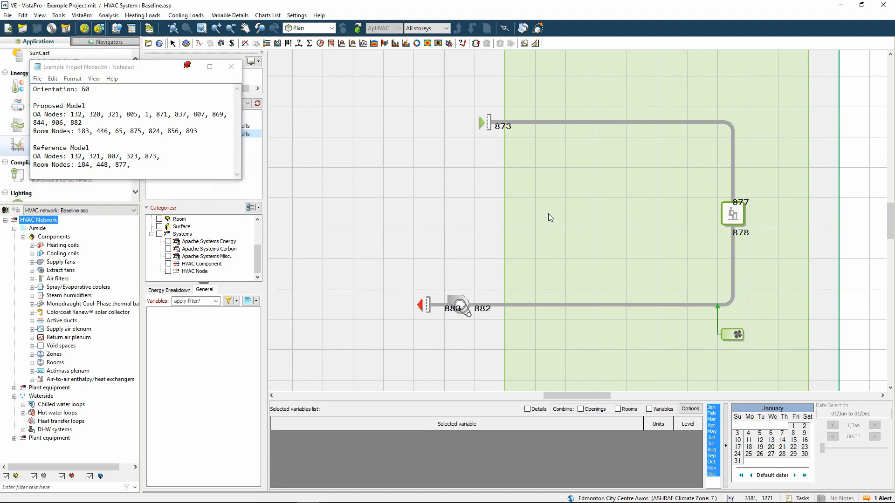
For the Mech Stairs PTAC system, add inlet node 1 to the Reference Model's OA Nodes and room-entry node 65 to its Room Nodes.
{"action": "scroll", "coordinate": [671, 252], "scroll_direction": "down", "scroll_amount": 5}
{"action": "scroll", "coordinate": [664, 290], "scroll_direction": "up", "scroll_amount": 5}
{"action": "left_click", "coordinate": [174, 155]}
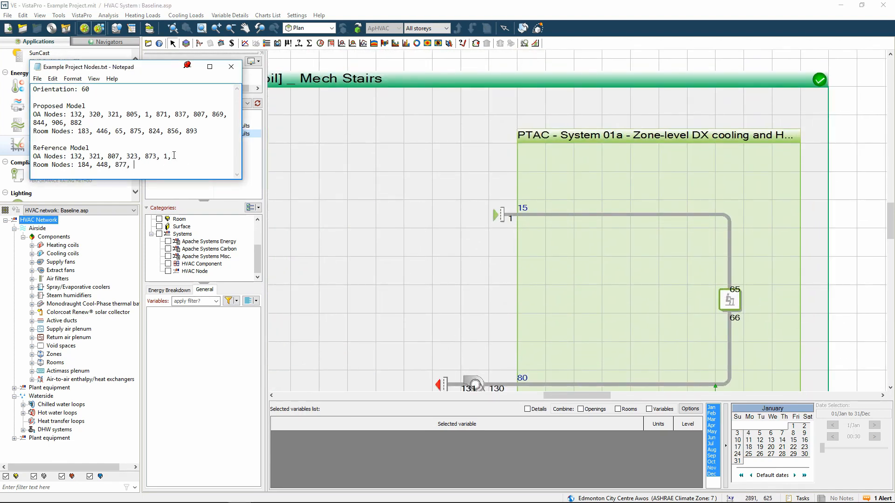
{"action": "left_click", "coordinate": [652, 161]}
Find the Amenity PSZ-AC system's outside-air inlet nodes and add 839 and 809 to the Reference Model's OA Nodes.
{"action": "scroll", "coordinate": [685, 160], "scroll_direction": "down", "scroll_amount": 8}
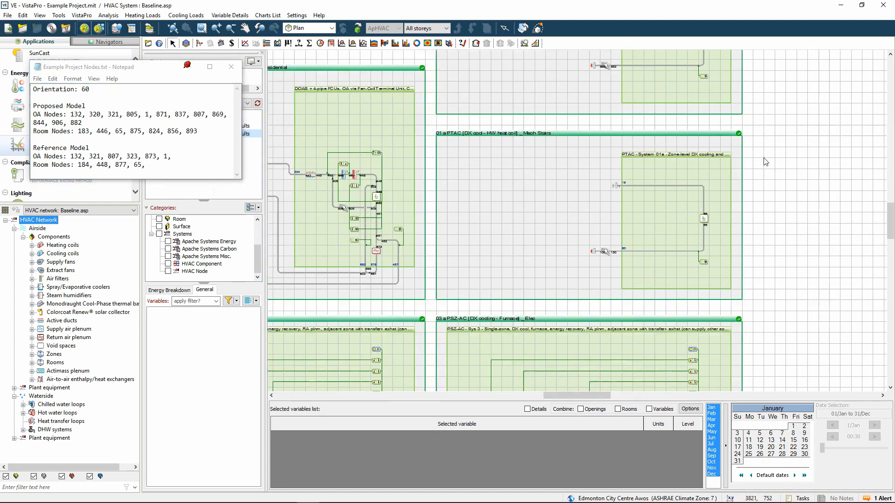
{"action": "scroll", "coordinate": [429, 274], "scroll_direction": "up", "scroll_amount": 7}
{"action": "left_click", "coordinate": [188, 161]}
{"action": "type", "text": "839, 809,"}
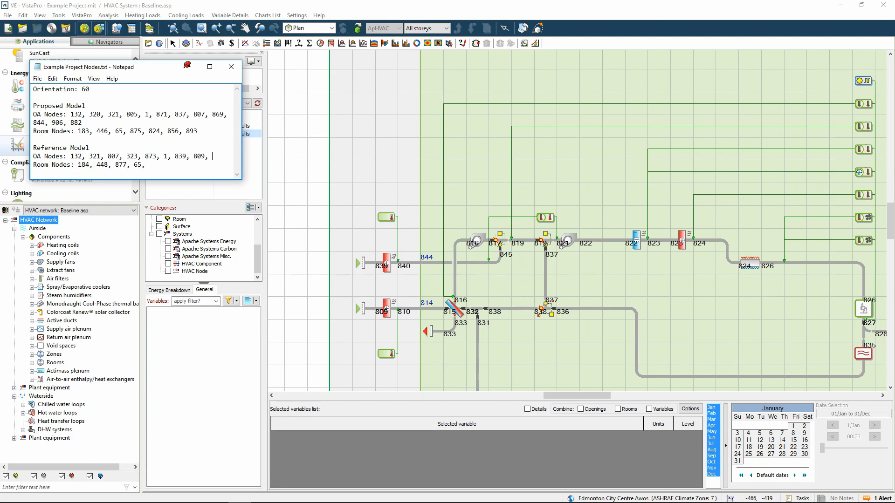
Find the Amenity PSZ-AC system's supply node entering the room and add 826 to the Reference Model's Room Nodes.
{"action": "scroll", "coordinate": [787, 308], "scroll_direction": "down", "scroll_amount": 2}
{"action": "scroll", "coordinate": [796, 329], "scroll_direction": "up", "scroll_amount": 3}
{"action": "left_click", "coordinate": [160, 162]}
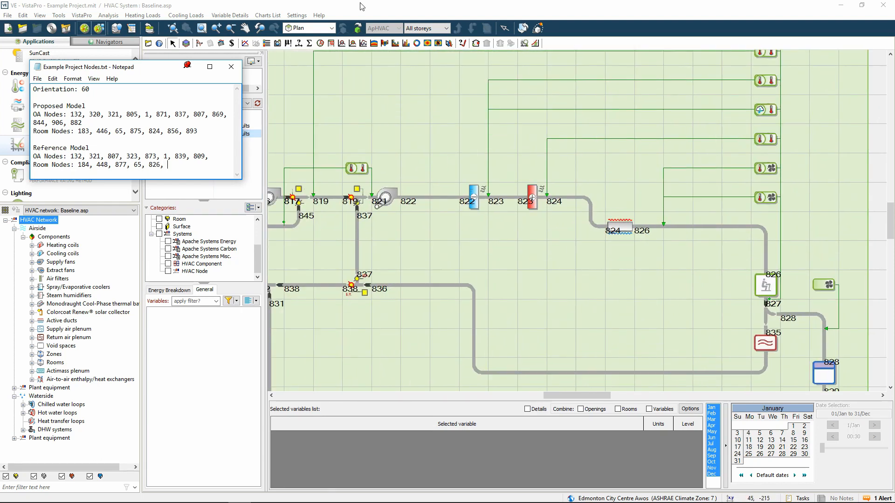
Find the Retail PSZ-AC system's outside-air inlet nodes and add 871 and 846 to the Reference Model's OA Nodes.
{"action": "left_click", "coordinate": [362, 6]}
{"action": "scroll", "coordinate": [433, 265], "scroll_direction": "down", "scroll_amount": 6}
{"action": "scroll", "coordinate": [559, 254], "scroll_direction": "up", "scroll_amount": 6}
{"action": "left_click", "coordinate": [218, 157]}
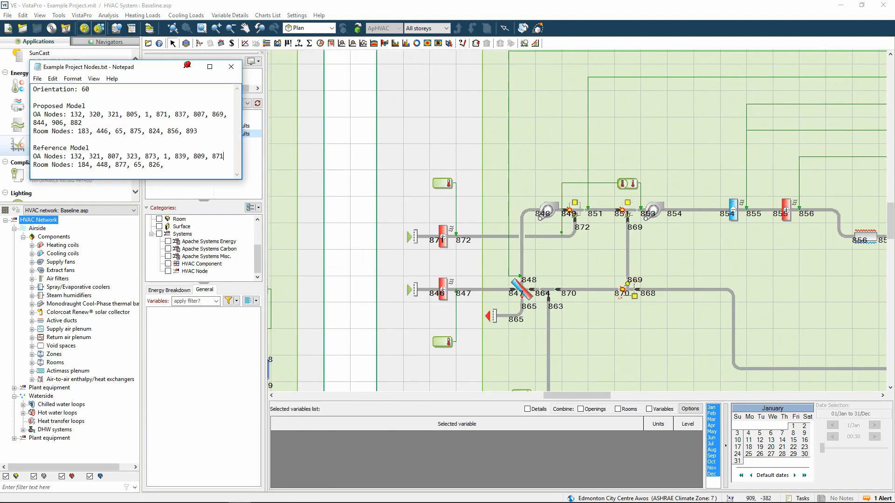
{"action": "type", "text": "846,"}
Find the Retail PSZ-AC system's supply node entering the room and add 858 to the Reference Model's Room Nodes.
{"action": "left_click", "coordinate": [373, 7]}
{"action": "scroll", "coordinate": [443, 140], "scroll_direction": "down", "scroll_amount": 6}
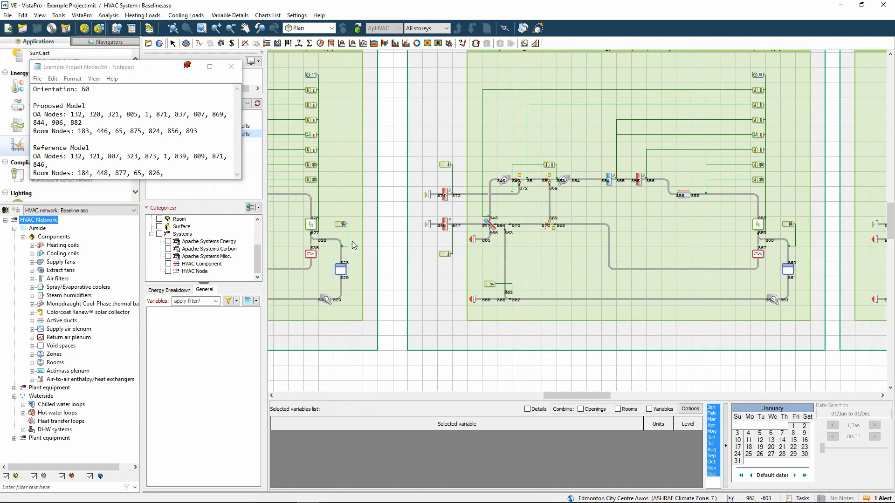
{"action": "scroll", "coordinate": [821, 210], "scroll_direction": "up", "scroll_amount": 7}
{"action": "left_click", "coordinate": [191, 173]}
{"action": "type", "text": ","}
Find the Elec PSZ-AC system's outside-air inlet nodes and add 908 and 884 to the Reference Model's OA Nodes.
{"action": "left_click", "coordinate": [292, 197]}
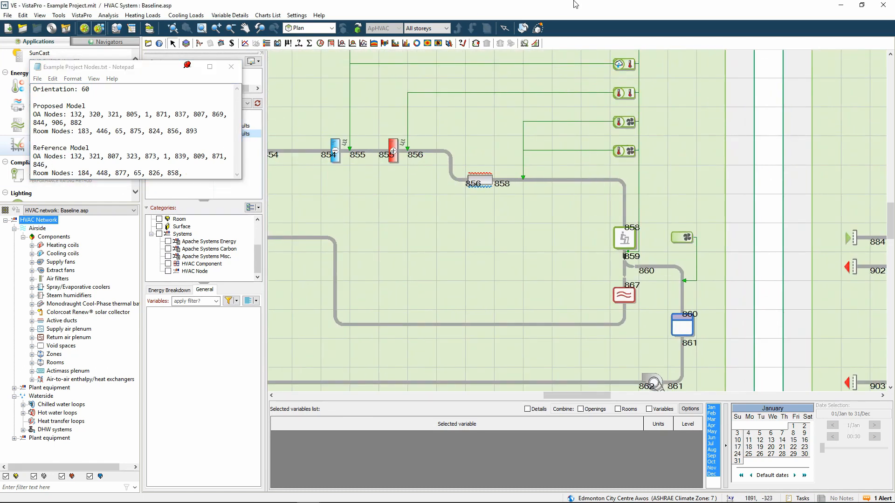
{"action": "scroll", "coordinate": [326, 210], "scroll_direction": "down", "scroll_amount": 6}
{"action": "scroll", "coordinate": [419, 233], "scroll_direction": "up", "scroll_amount": 6}
{"action": "left_click", "coordinate": [183, 167]}
{"action": "type", "text": "908, 884,"}
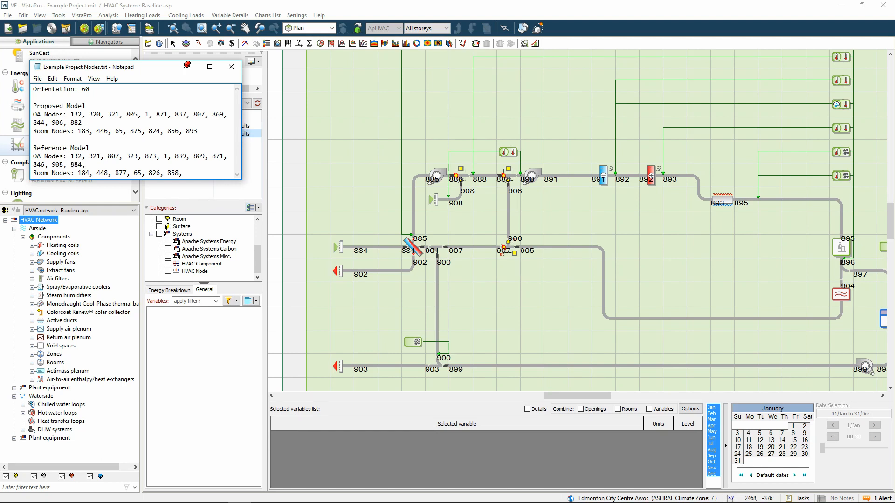
Add the Elec PSZ-AC system's room-entry node 895 to the Reference Model's Room Nodes and fit the whole HVAC network in view.
{"action": "type", "text": "5"}
{"action": "left_click", "coordinate": [450, 4]}
{"action": "scroll", "coordinate": [598, 85], "scroll_direction": "down", "scroll_amount": 4}
{"action": "left_click", "coordinate": [171, 30]}
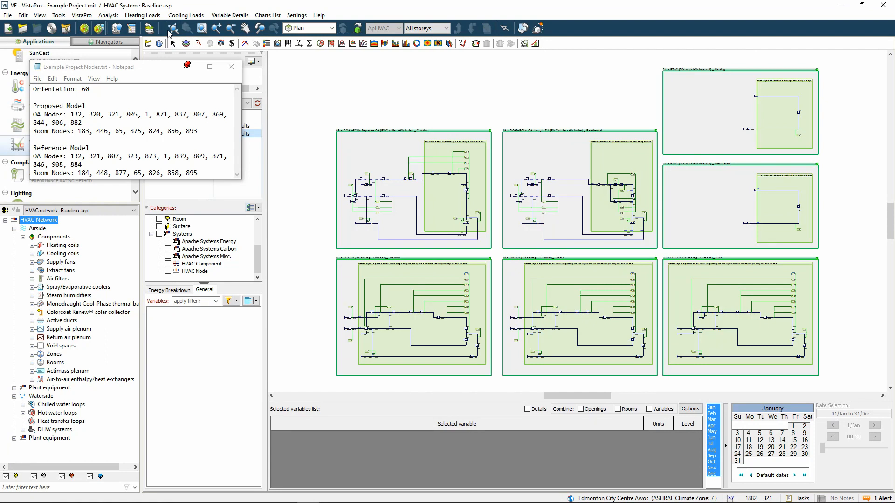
Widen the notes window so that each node list fits on one line, and return to VistaPro.
{"action": "left_click", "coordinate": [151, 66]}
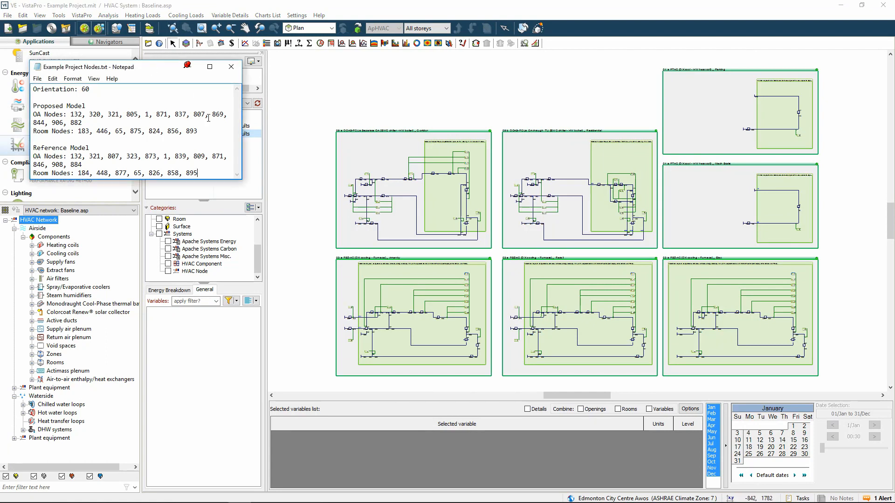
{"action": "left_click_drag", "start_coordinate": [242, 125], "coordinate": [410, 148]}
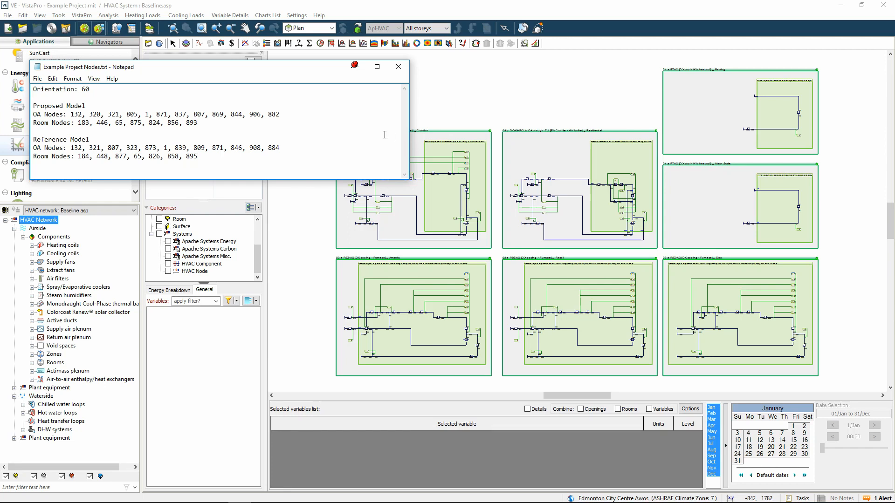
{"action": "left_click", "coordinate": [471, 91]}
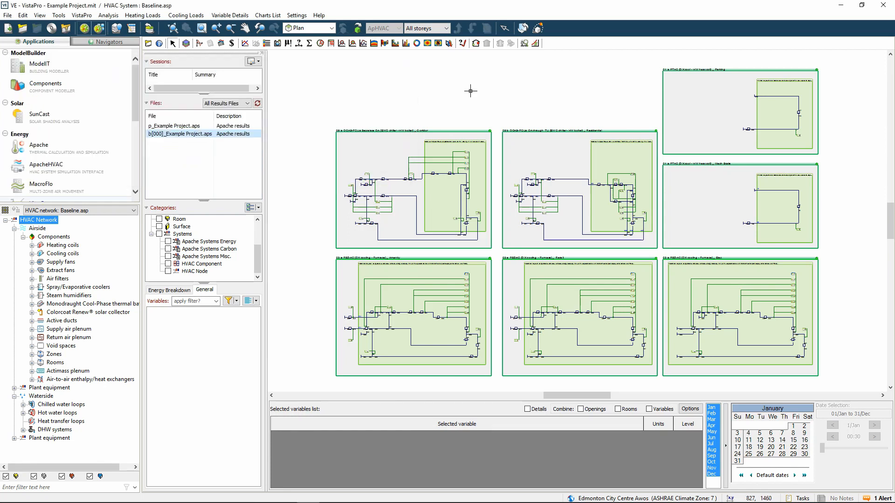
Open the VEScript Python Editor and add the Desktop as a script folder.
{"action": "left_click", "coordinate": [64, 16]}
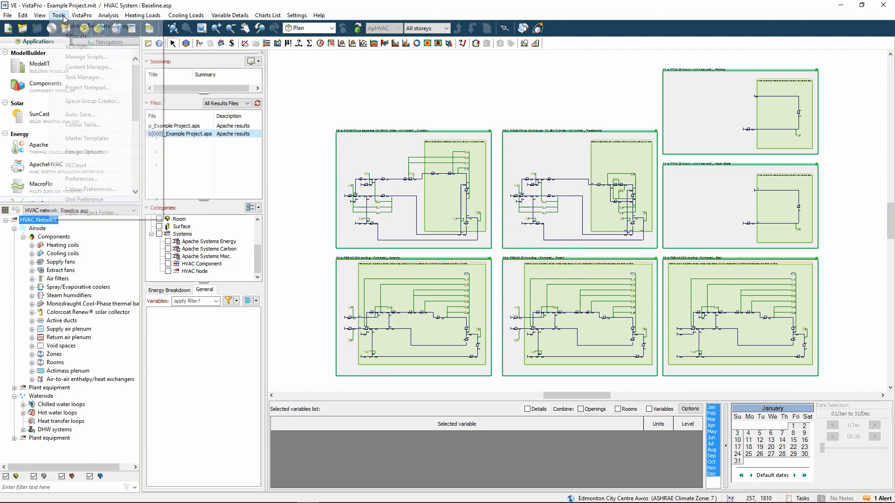
{"action": "left_click", "coordinate": [107, 47]}
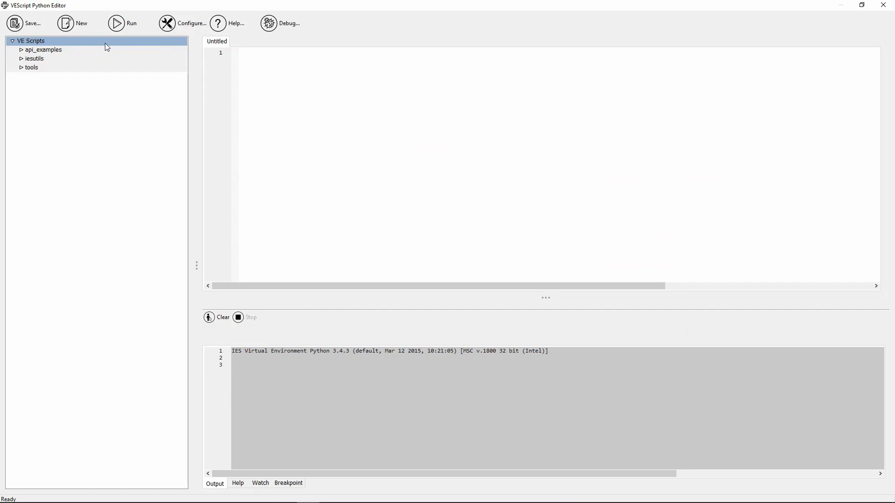
{"action": "right_click", "coordinate": [80, 125]}
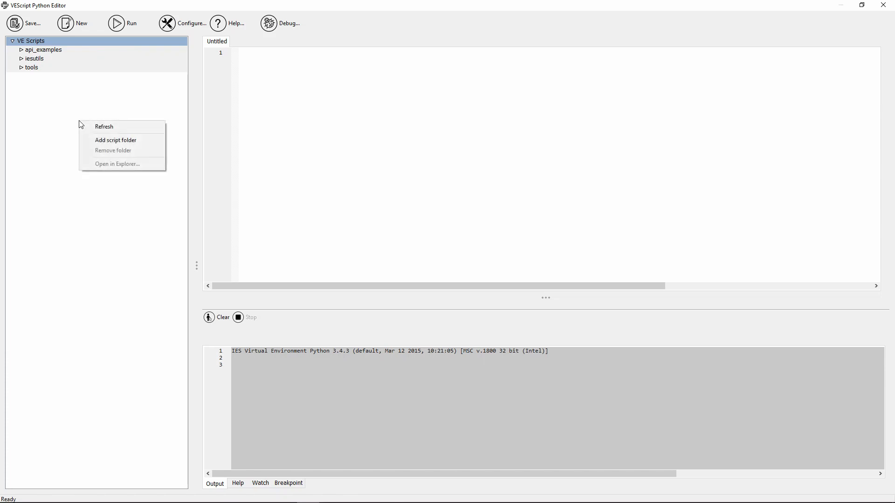
{"action": "left_click", "coordinate": [112, 141]}
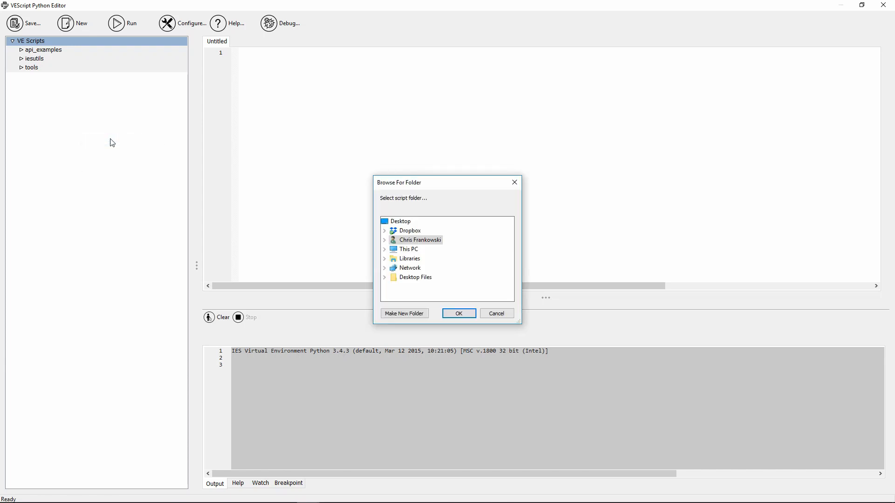
{"action": "left_click", "coordinate": [397, 221]}
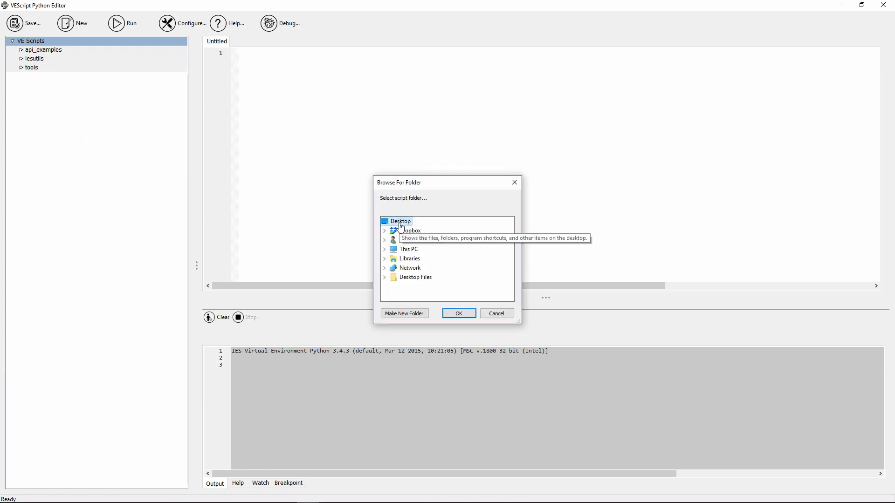
{"action": "left_click", "coordinate": [458, 314]}
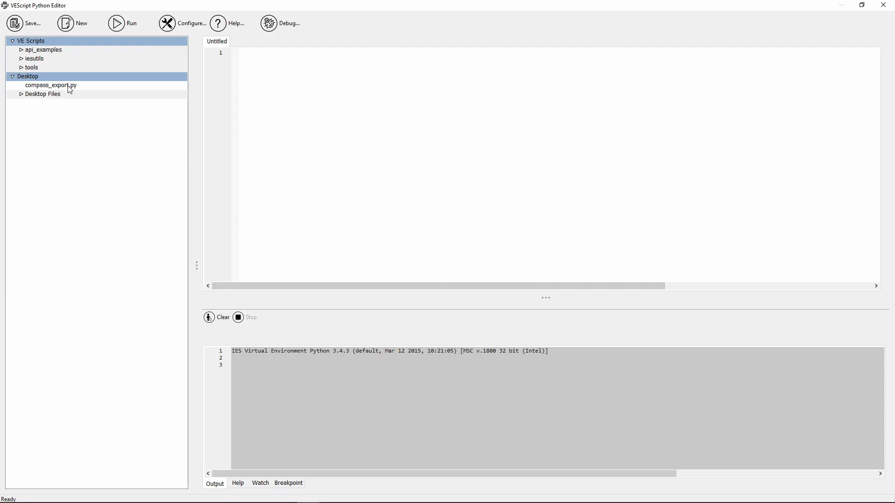
Open and run compass_export.py from the Desktop folder, and enter the noted model orientation of 60.
{"action": "double_click", "coordinate": [67, 86]}
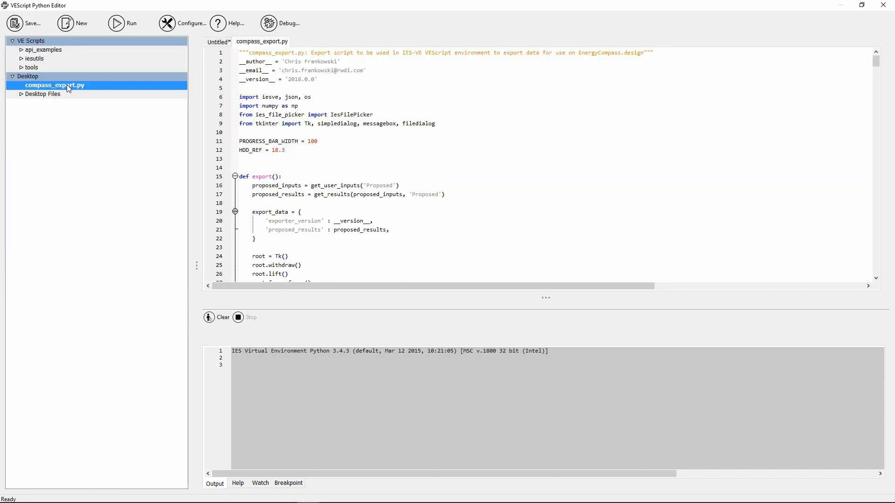
{"action": "left_click", "coordinate": [129, 21]}
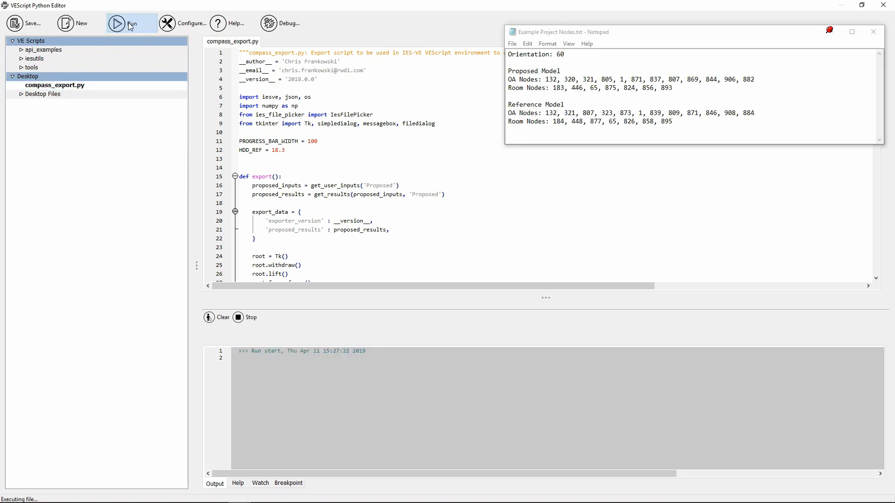
{"action": "double_click", "coordinate": [558, 55]}
{"action": "key", "text": "ctrl+c"}
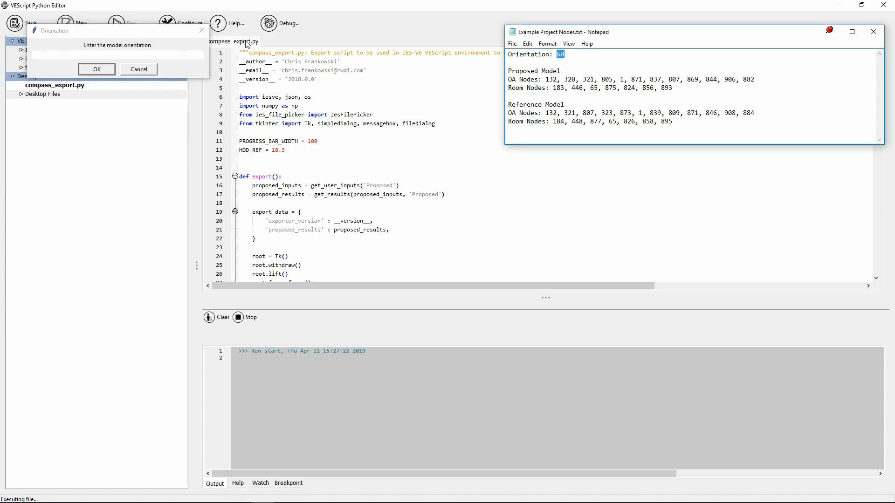
{"action": "left_click", "coordinate": [154, 55]}
{"action": "key", "text": "ctrl+v"}
{"action": "left_click", "coordinate": [97, 69]}
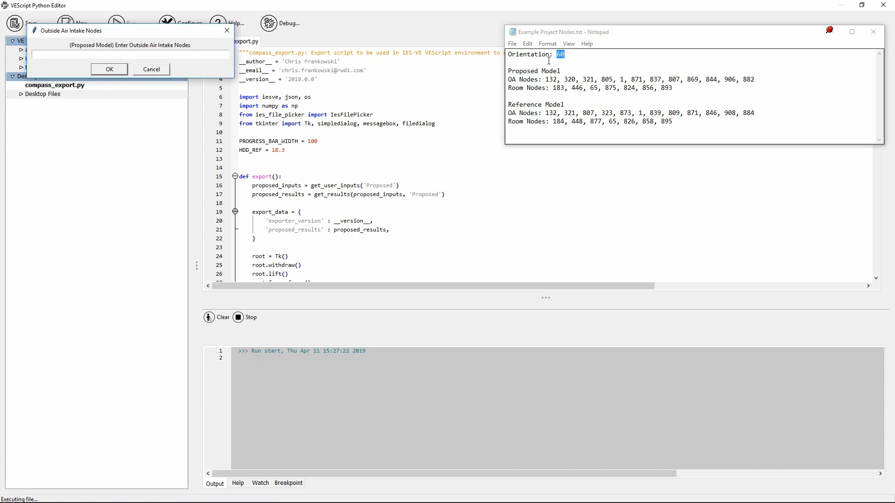
Enter 132, 320, 321, 805, 1, 871, 837, 807, 869, 844, 906, 882 as the Proposed Model's outside air intake nodes.
{"action": "left_click_drag", "start_coordinate": [756, 79], "coordinate": [546, 80]}
{"action": "key", "text": "ctrl+c"}
{"action": "left_click", "coordinate": [126, 52]}
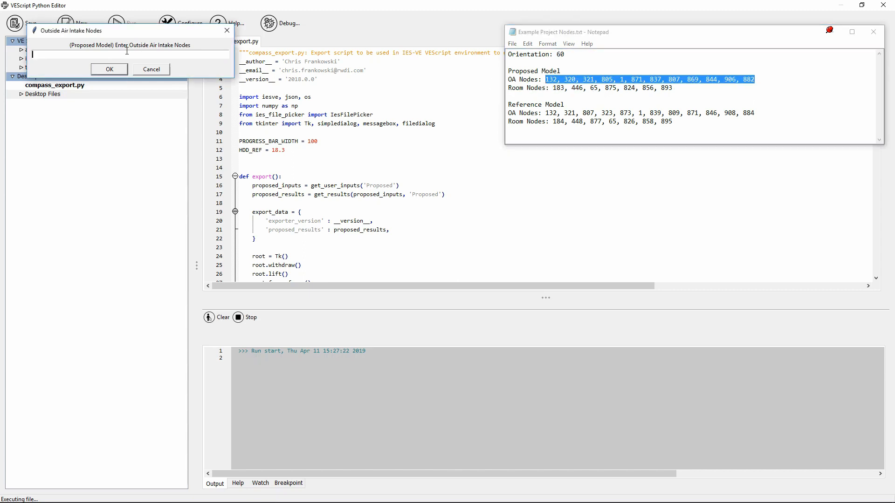
{"action": "key", "text": "ctrl+v"}
{"action": "left_click", "coordinate": [112, 69]}
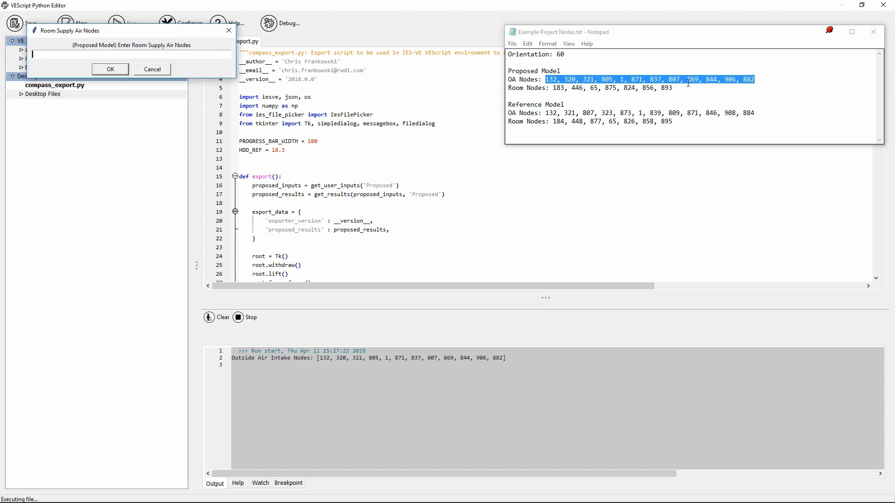
Enter 183, 446, 65, 875, 824, 856, 893 as the Proposed Model's room supply air nodes.
{"action": "left_click_drag", "start_coordinate": [687, 88], "coordinate": [551, 89]}
{"action": "key", "text": "ctrl+c"}
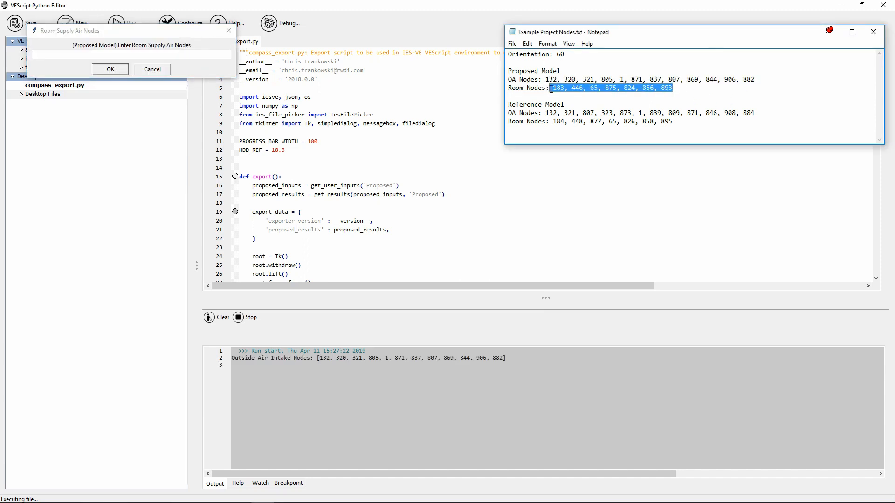
{"action": "left_click", "coordinate": [178, 54]}
{"action": "key", "text": "ctrl+v"}
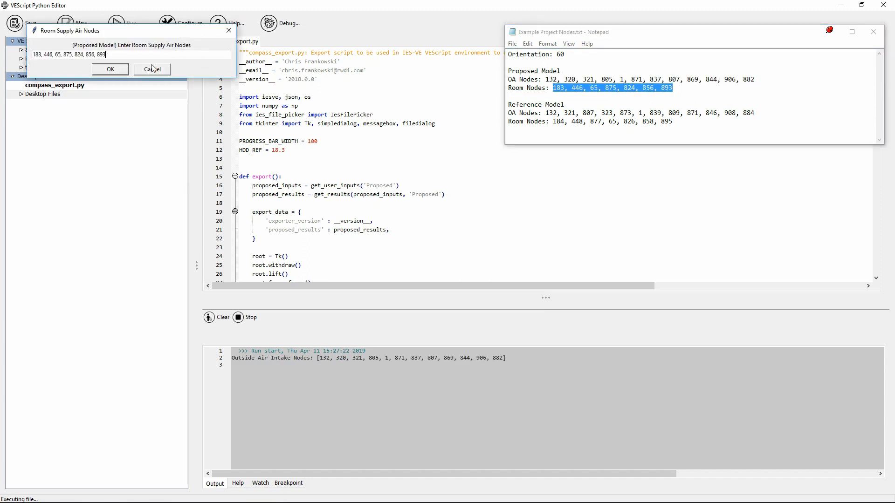
{"action": "left_click", "coordinate": [110, 69]}
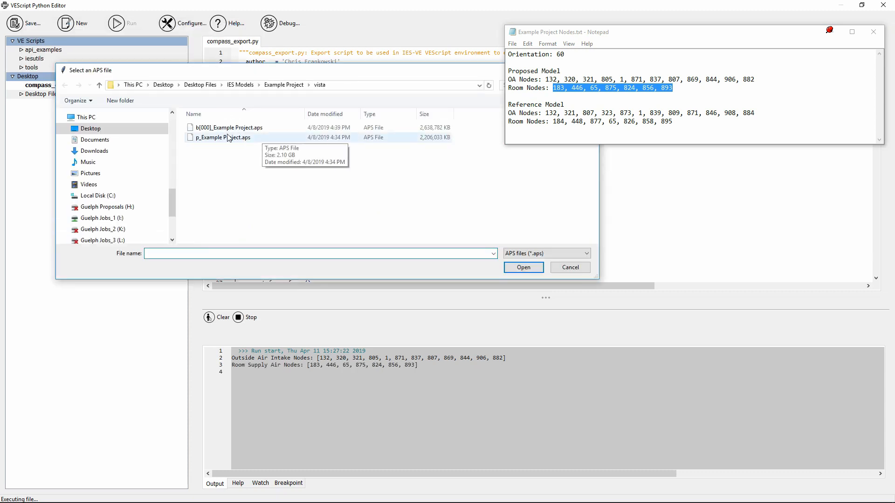
Load p_Example Project.aps, decline attaching a Reference Model, and save the results as EC.d Export Example Project [proposed].json.
{"action": "left_click", "coordinate": [229, 138]}
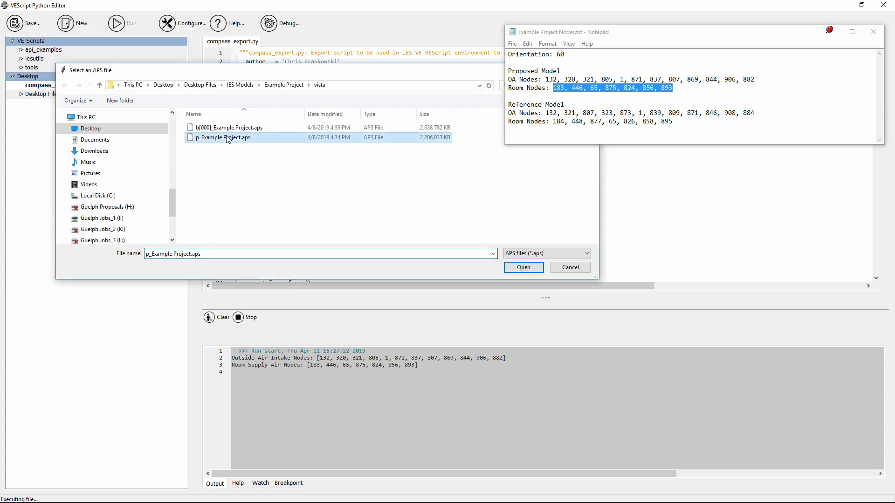
{"action": "left_click", "coordinate": [523, 268]}
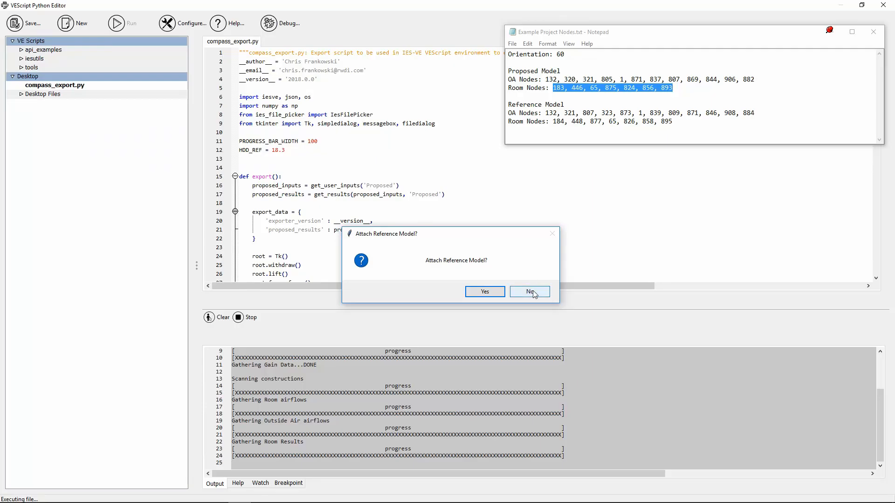
{"action": "left_click", "coordinate": [530, 292]}
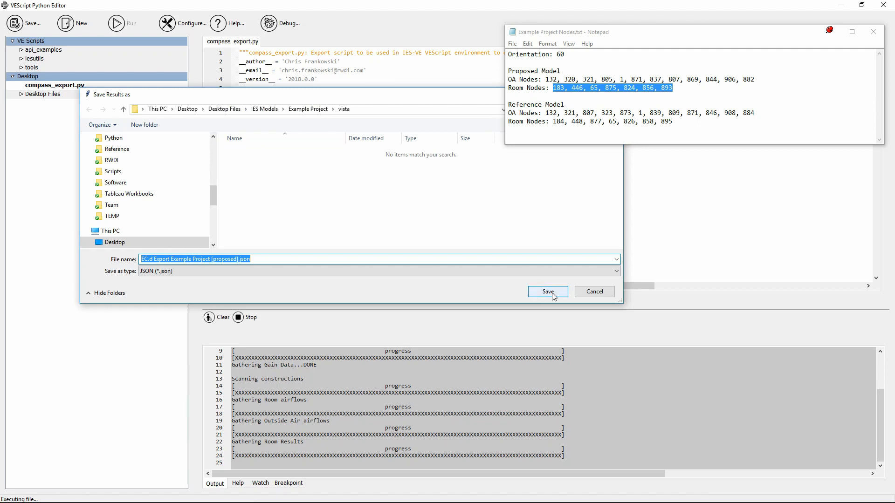
{"action": "left_click", "coordinate": [549, 292]}
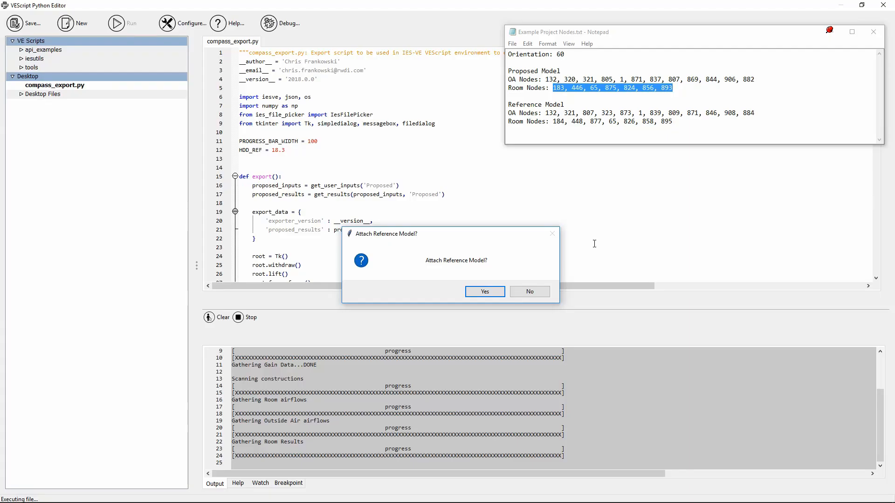
Attach the Reference Model and enter its outside air intake nodes 132, 321, 807, 323, 873, 1, 839, 809, 871, 846, 908, 884.
{"action": "left_click", "coordinate": [489, 292]}
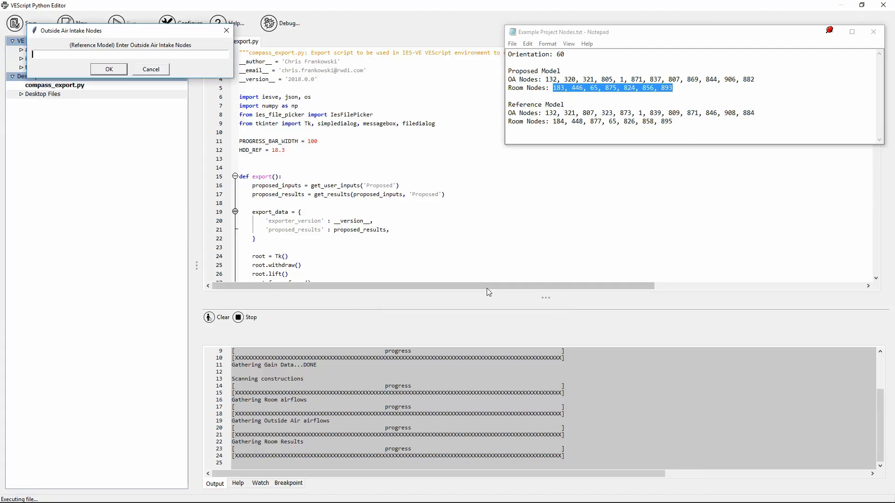
{"action": "left_click_drag", "start_coordinate": [508, 121], "coordinate": [679, 118]}
{"action": "left_click_drag", "start_coordinate": [755, 113], "coordinate": [547, 115]}
{"action": "key", "text": "ctrl+c"}
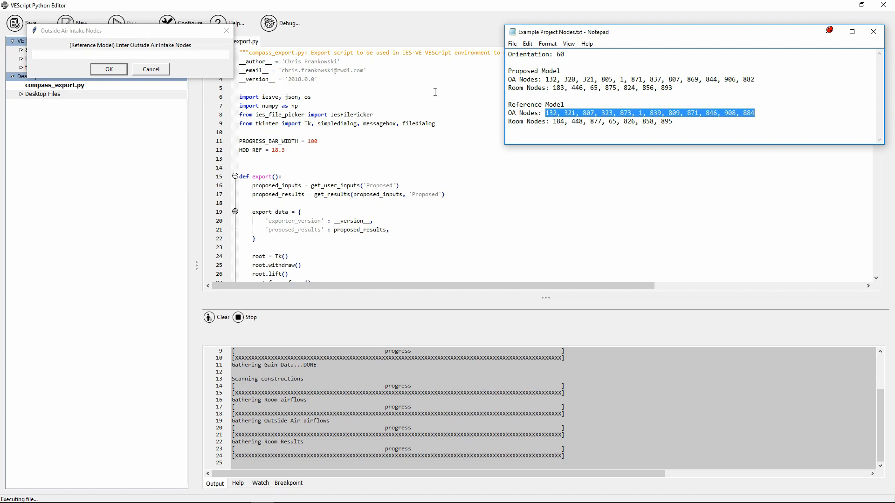
{"action": "left_click", "coordinate": [173, 58]}
{"action": "key", "text": "ctrl+v"}
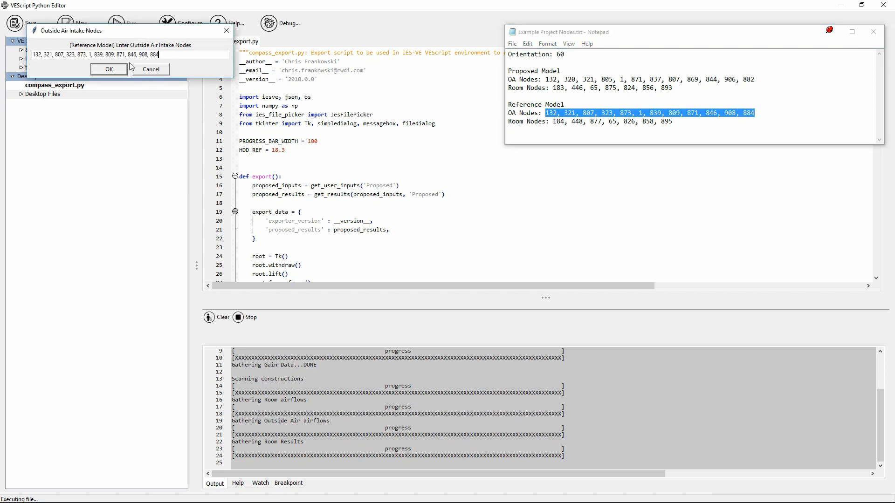
{"action": "left_click", "coordinate": [120, 69]}
Enter Reference Model room supply air nodes 184, 448, 877, 65, 826, 858, 895 and load the b[000]_Example Project.aps results file.
{"action": "left_click_drag", "start_coordinate": [673, 121], "coordinate": [553, 121]}
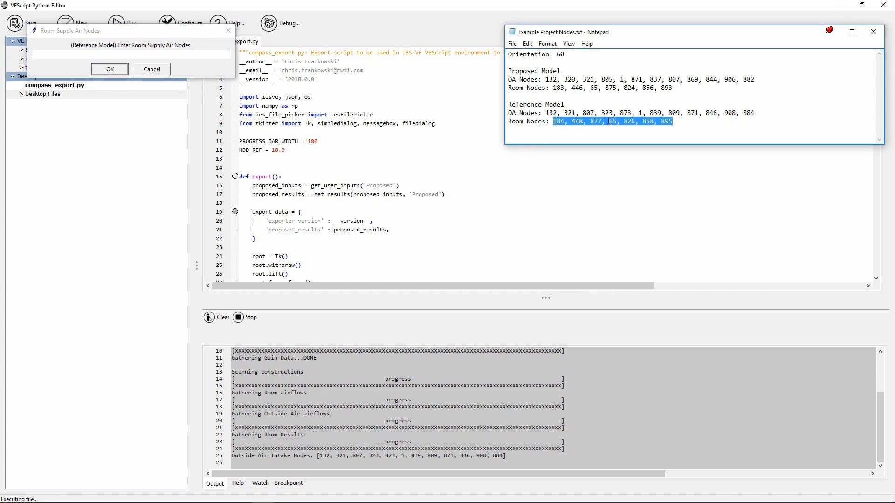
{"action": "key", "text": "ctrl+c"}
{"action": "left_click", "coordinate": [128, 56]}
{"action": "key", "text": "ctrl+v"}
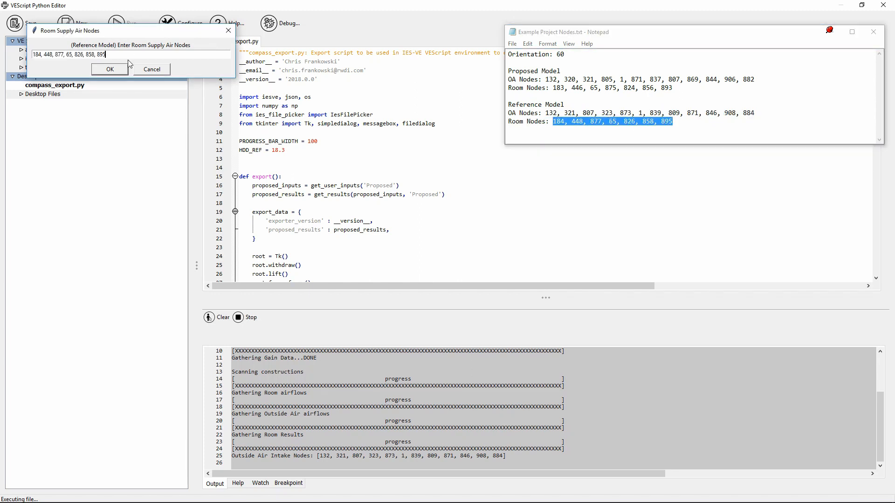
{"action": "left_click", "coordinate": [120, 70]}
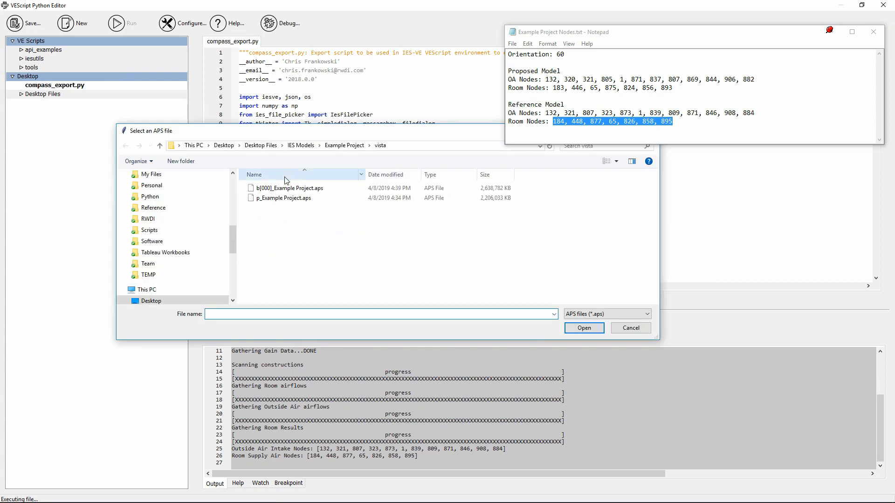
{"action": "left_click", "coordinate": [285, 189]}
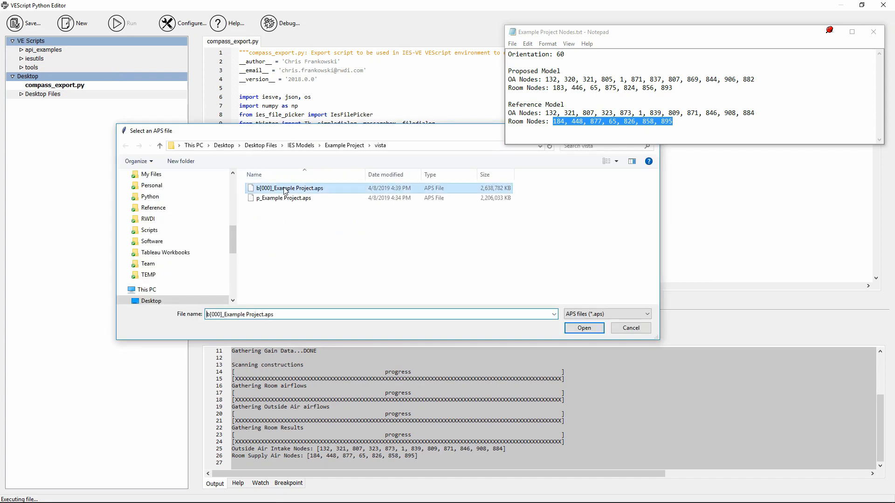
{"action": "left_click", "coordinate": [581, 329]}
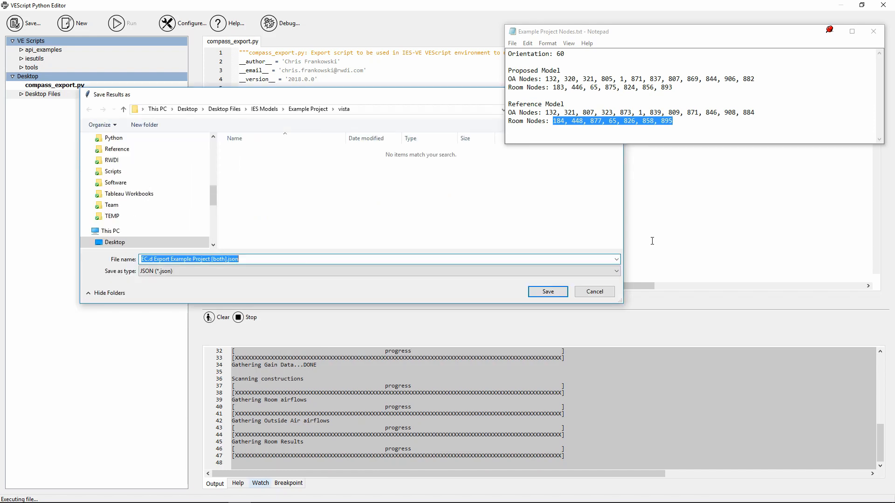
Save the combined results in the vista folder as EC.d Export Example Project [both].json.
{"action": "left_click", "coordinate": [431, 181]}
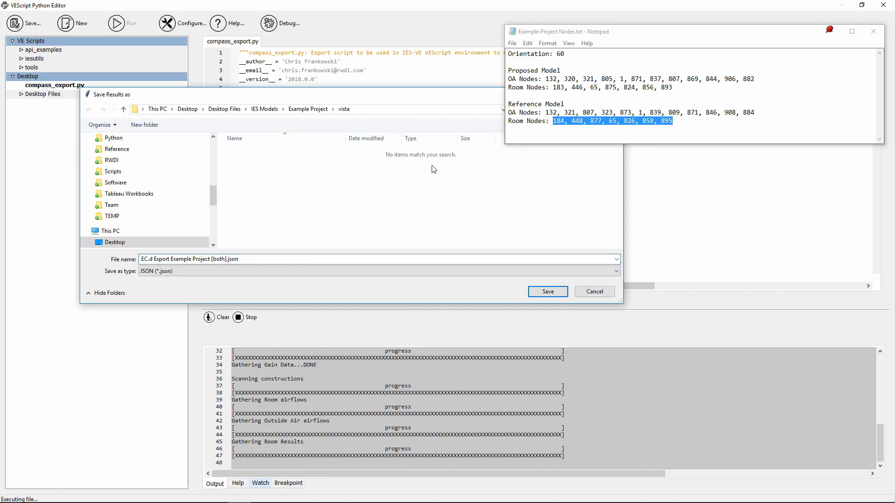
{"action": "left_click_drag", "start_coordinate": [420, 100], "coordinate": [476, 172]}
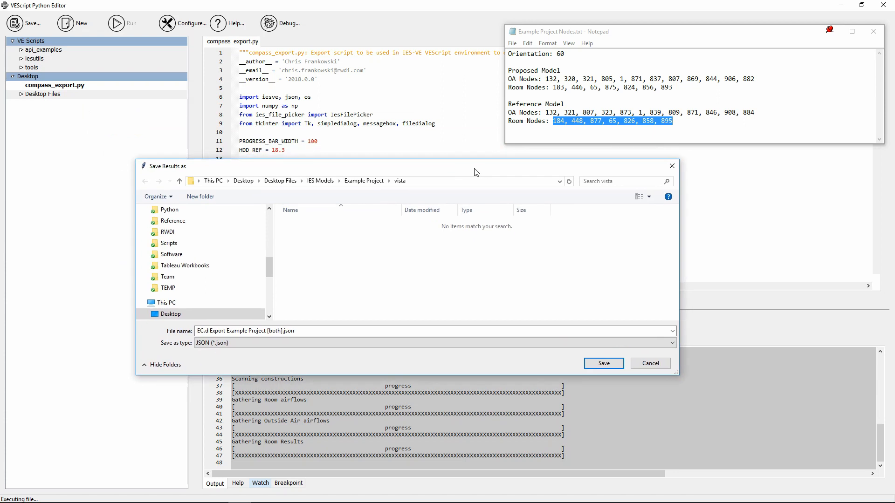
{"action": "left_click", "coordinate": [280, 330]}
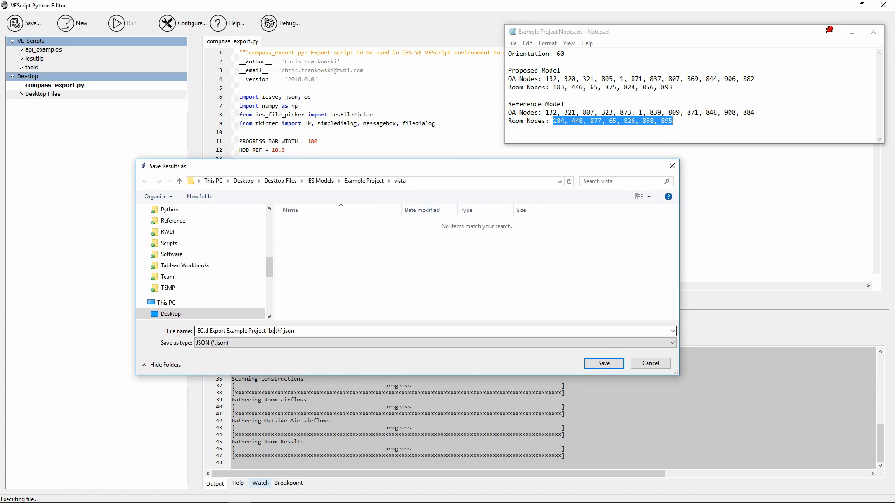
{"action": "left_click", "coordinate": [274, 331]}
{"action": "key", "text": "Left"}
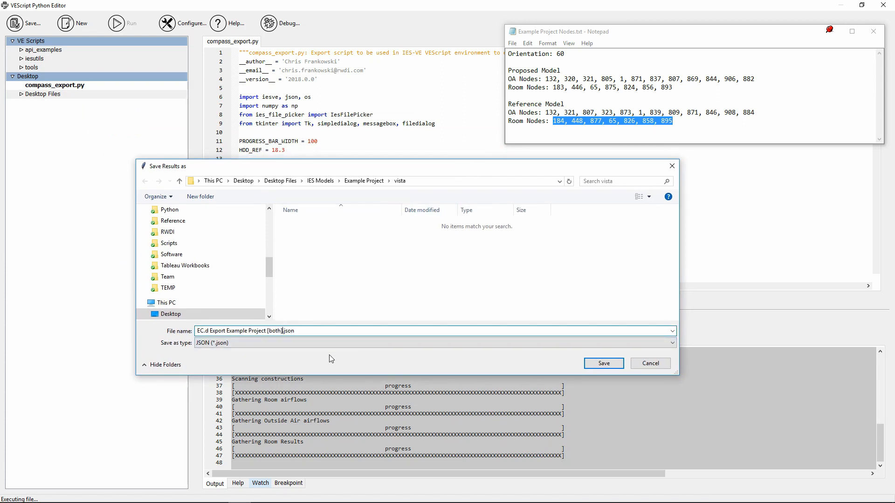
{"action": "key", "text": "shift+Left"}
{"action": "key", "text": "shift+Left"}
{"action": "key", "text": "shift+Left"}
{"action": "key", "text": "shift+Left"}
{"action": "key", "text": "shift+Left"}
{"action": "key", "text": "shift+Left"}
{"action": "left_click", "coordinate": [605, 363]}
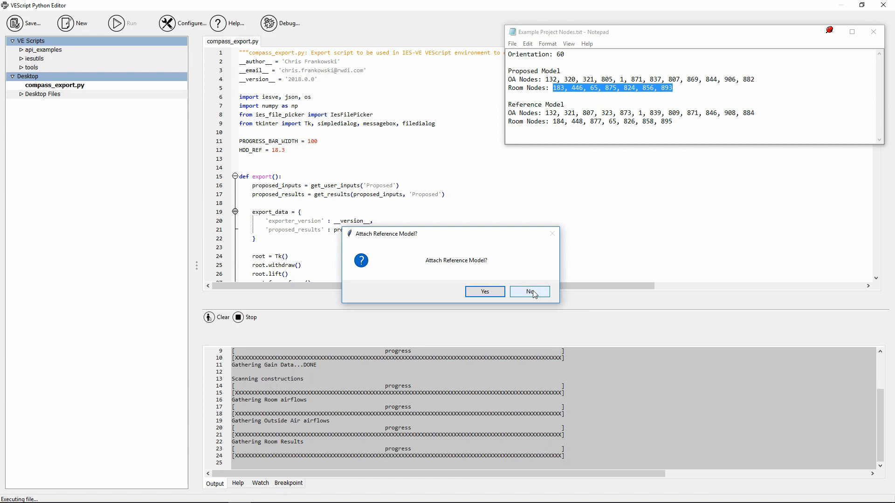
Decline attaching a Reference Model and save the proposed results in the vista folder as EC.d Export Example Project [proposed].json.
{"action": "left_click", "coordinate": [530, 292]}
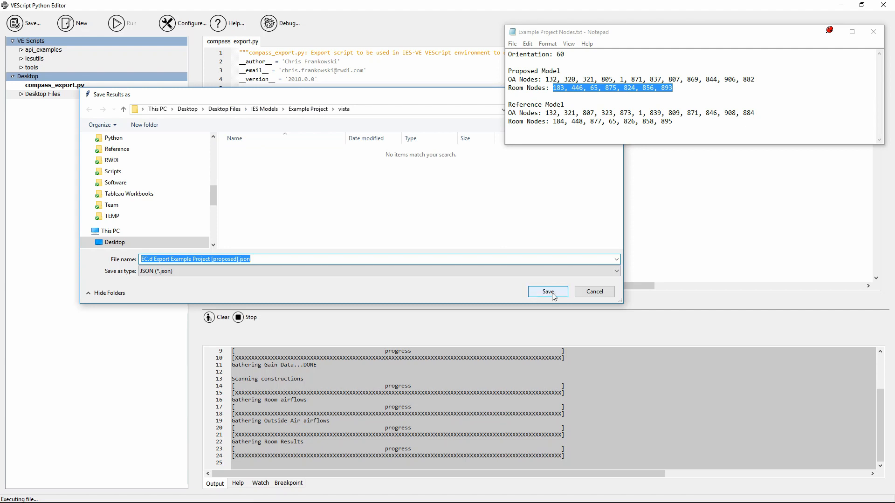
{"action": "left_click", "coordinate": [548, 291]}
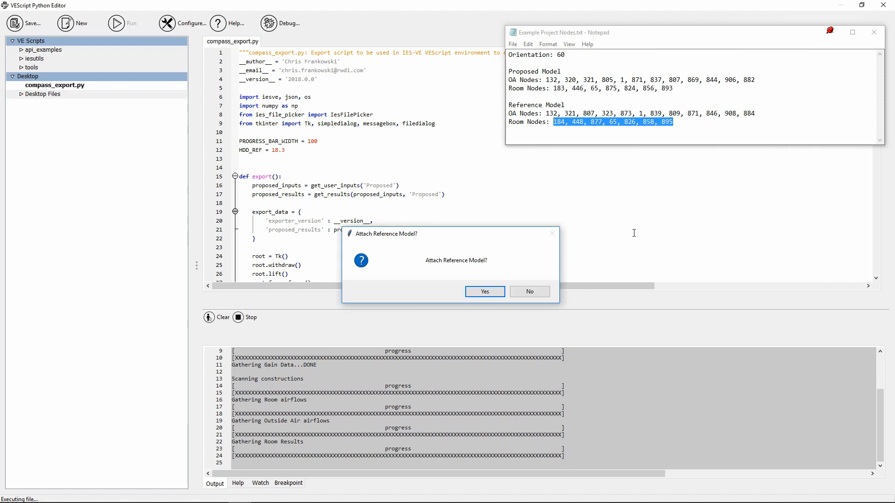
Decline attaching another model to the Reference model's export and choose the Desktop as the save location for its results.
{"action": "left_click", "coordinate": [529, 293]}
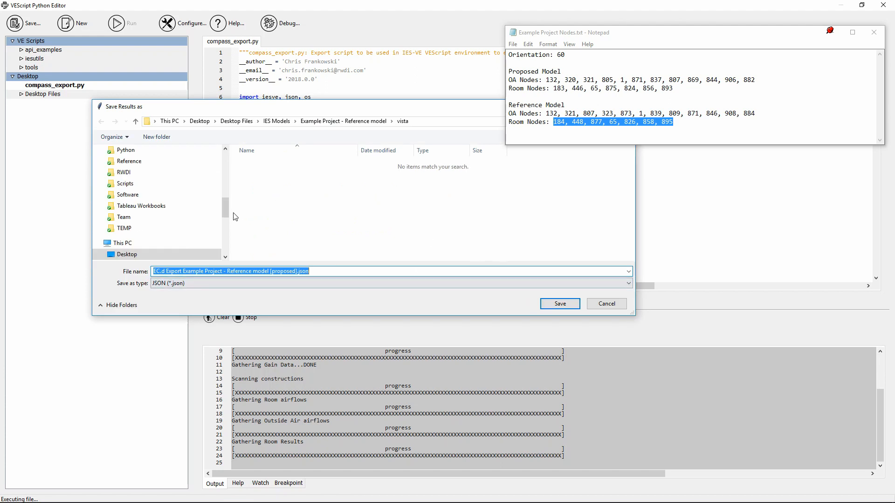
{"action": "left_click_drag", "start_coordinate": [226, 213], "coordinate": [226, 156]}
{"action": "left_click", "coordinate": [126, 168]}
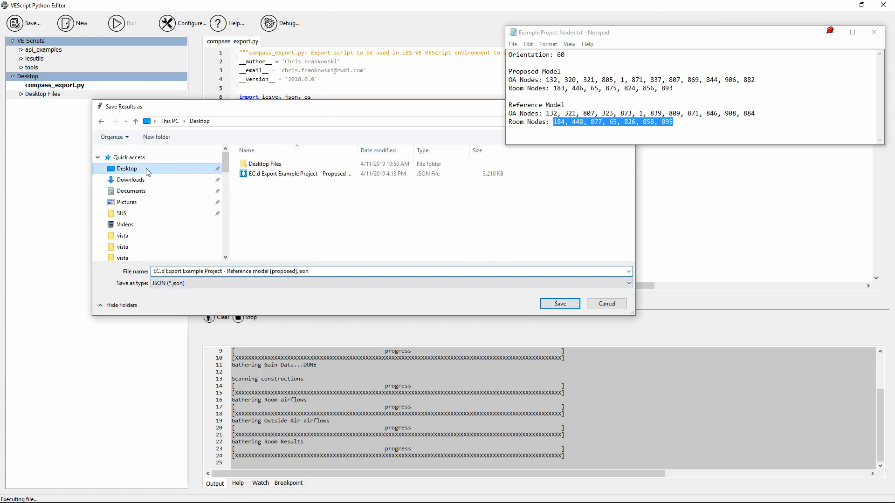
Change the bracketed suffix to reference and save the results as EC.d Export Example Project - Reference model [reference].json.
{"action": "left_click", "coordinate": [296, 272]}
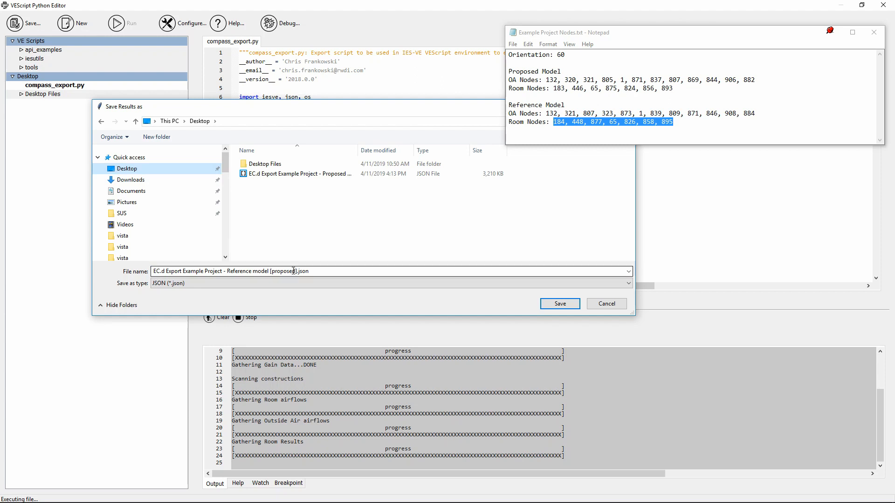
{"action": "key", "text": "shift+Left"}
{"action": "key", "text": "shift+Left"}
{"action": "key", "text": "shift+Left"}
{"action": "key", "text": "shift+Left"}
{"action": "key", "text": "shift+Left"}
{"action": "key", "text": "shift+Left"}
{"action": "key", "text": "shift+Left"}
{"action": "key", "text": "shift+Left"}
{"action": "type", "text": "reference"}
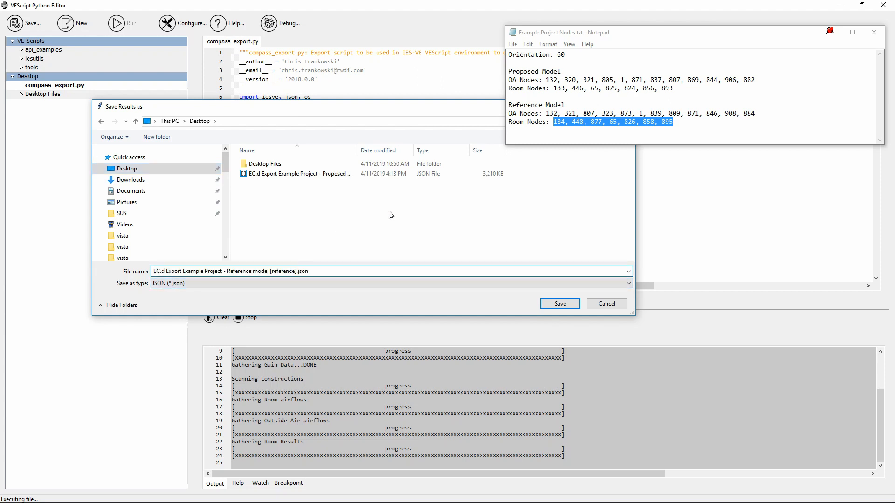
{"action": "left_click", "coordinate": [560, 304]}
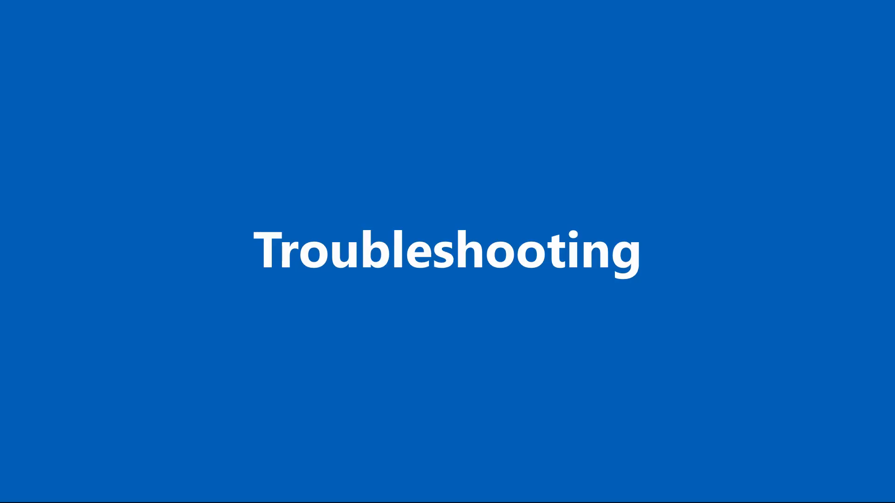